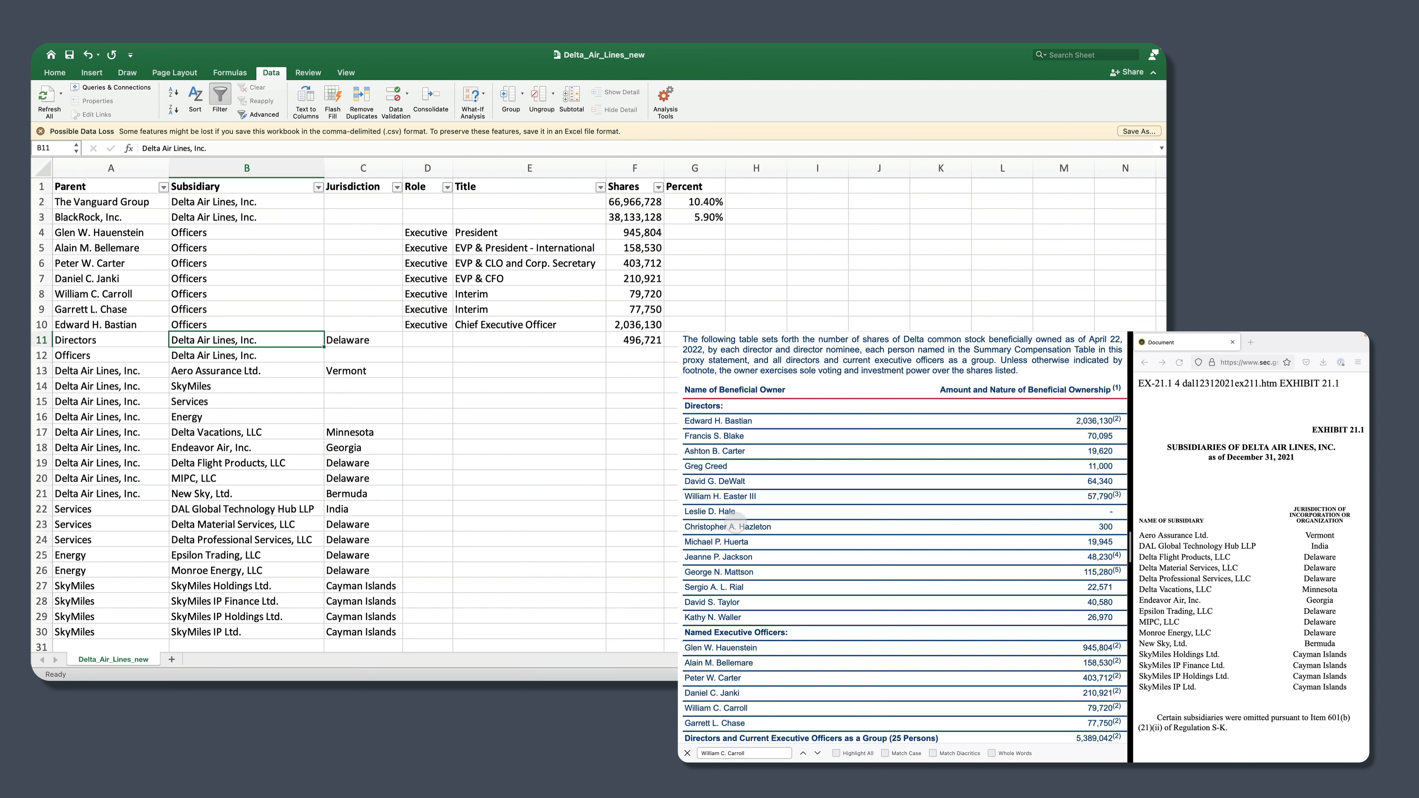
- Review the proxy statement's tables of director and officer shareholdings and beneficial owners of more than 5% of voting stock
{"action": "scroll", "coordinate": [782, 665], "scroll_direction": "down", "scroll_amount": 5}
{"action": "scroll", "coordinate": [801, 662], "scroll_direction": "down", "scroll_amount": 7}
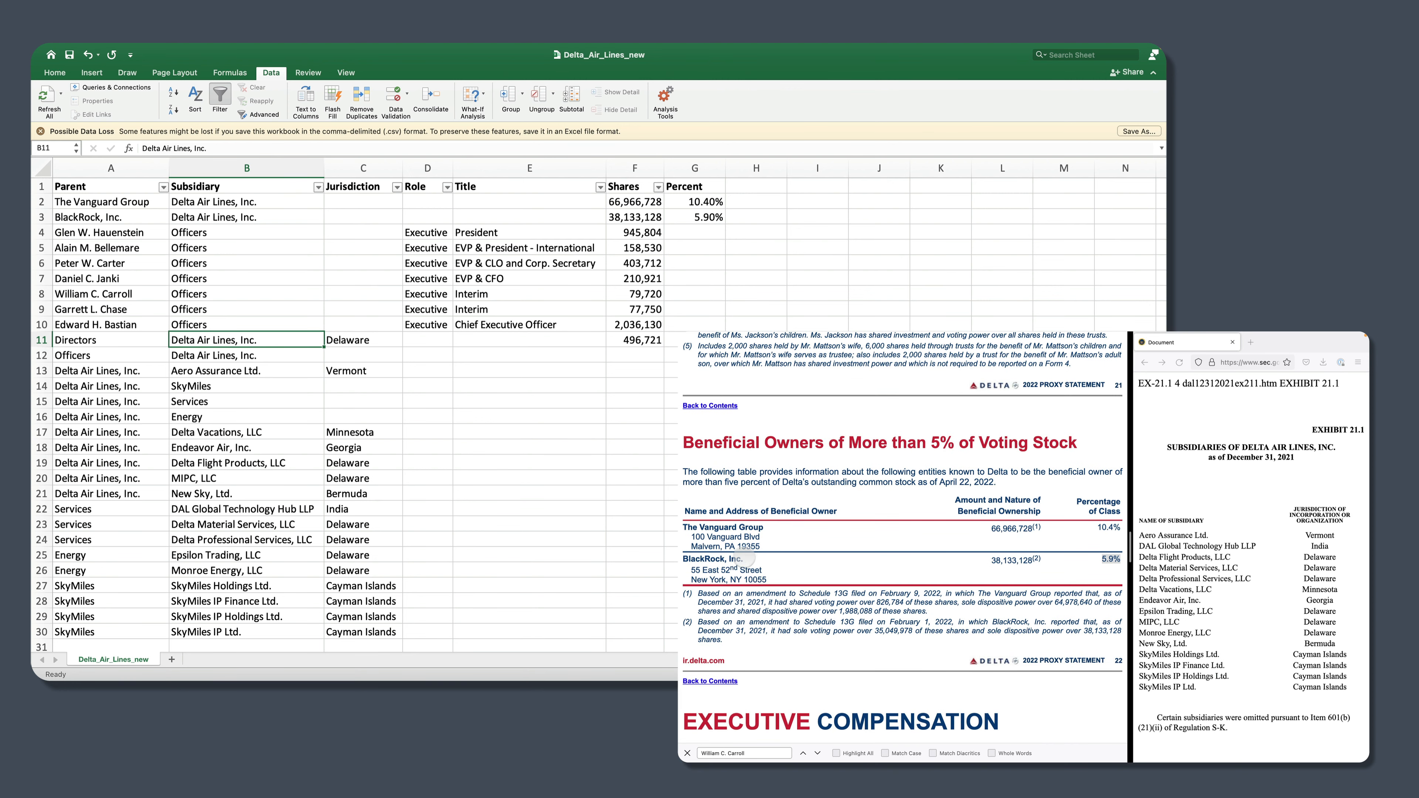
{"action": "scroll", "coordinate": [777, 558], "scroll_direction": "up", "scroll_amount": 12}
{"action": "scroll", "coordinate": [809, 557], "scroll_direction": "up", "scroll_amount": 2}
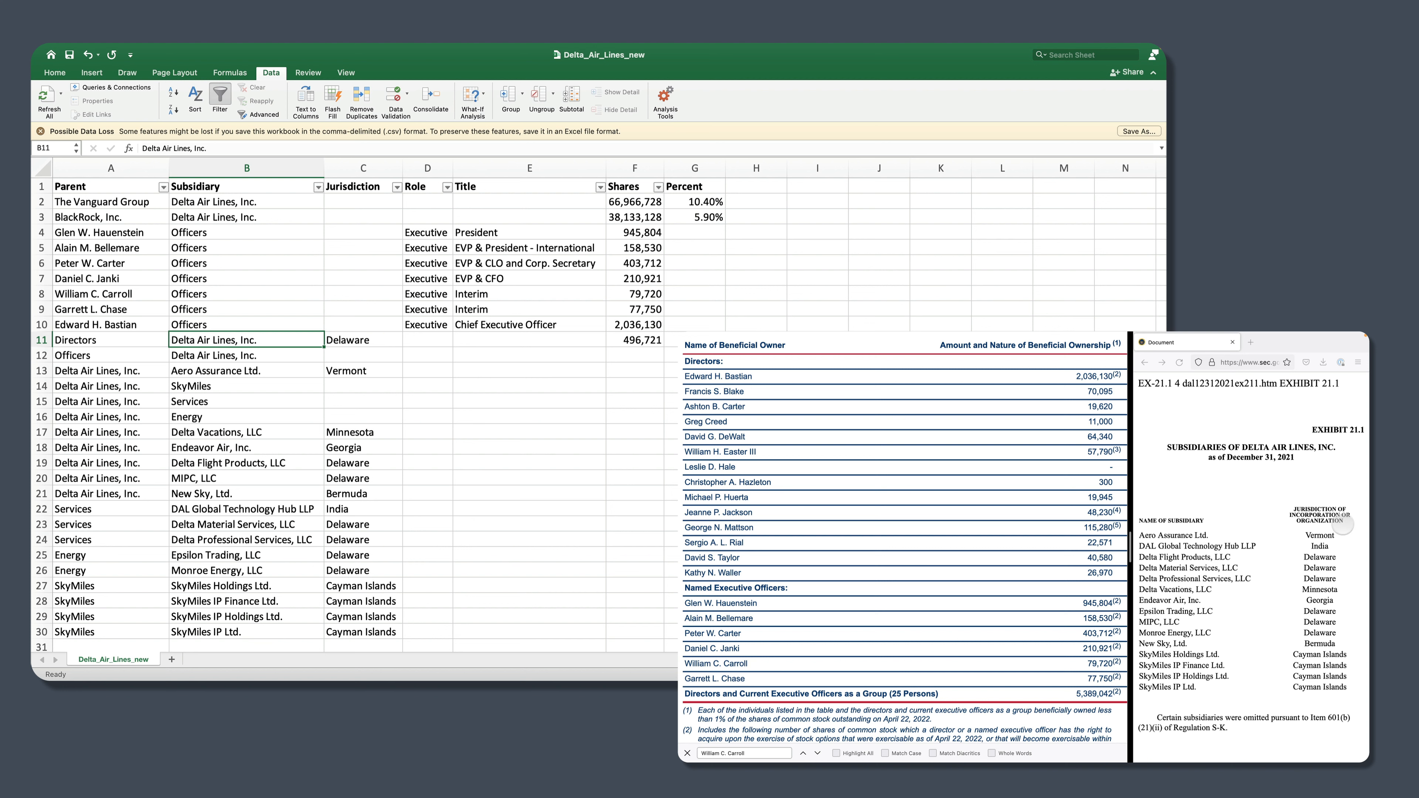
- Examine how the Parent and Subsidiary columns link Officers, Directors and the SkyMiles entities to Delta Air Lines, Inc
{"action": "left_click", "coordinate": [196, 235]}
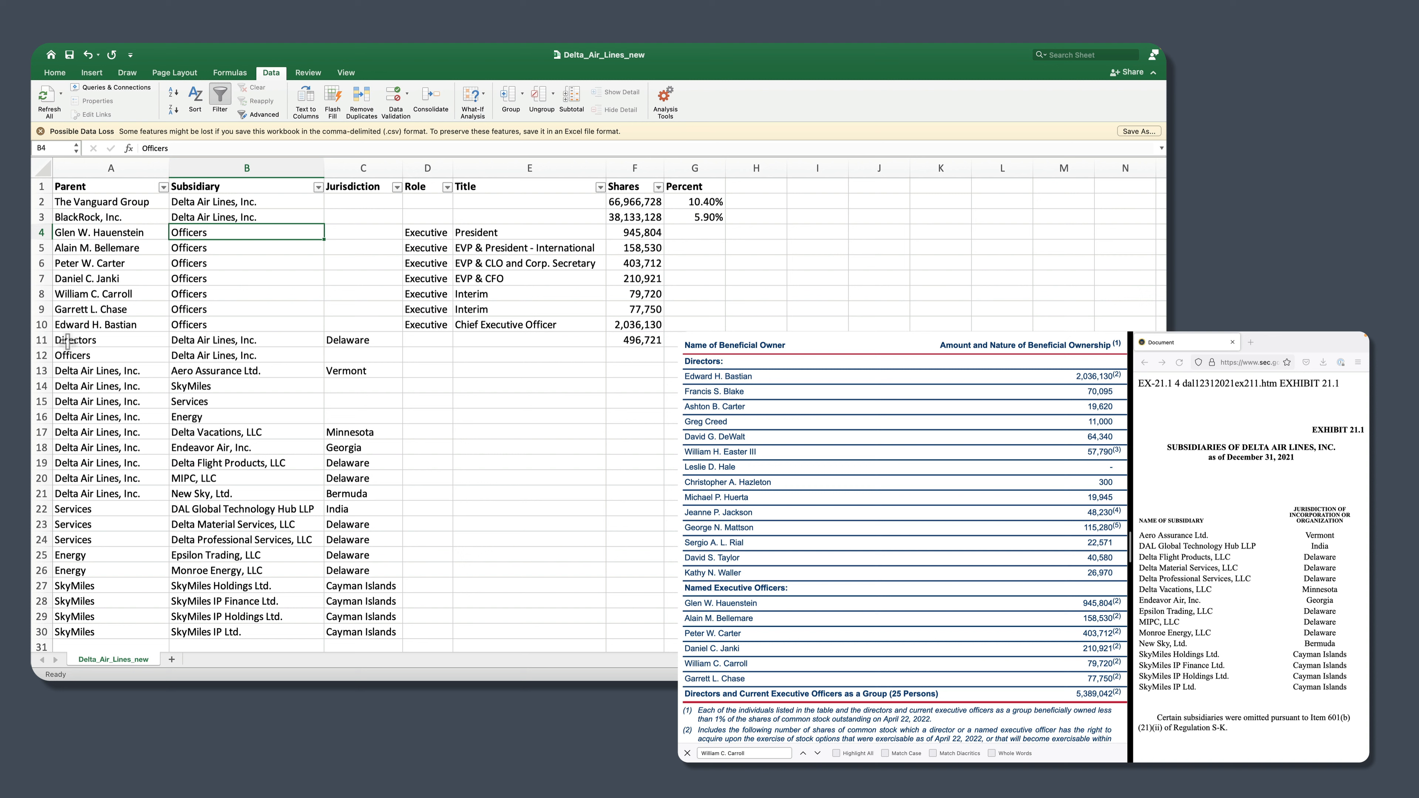
{"action": "left_click", "coordinate": [150, 355]}
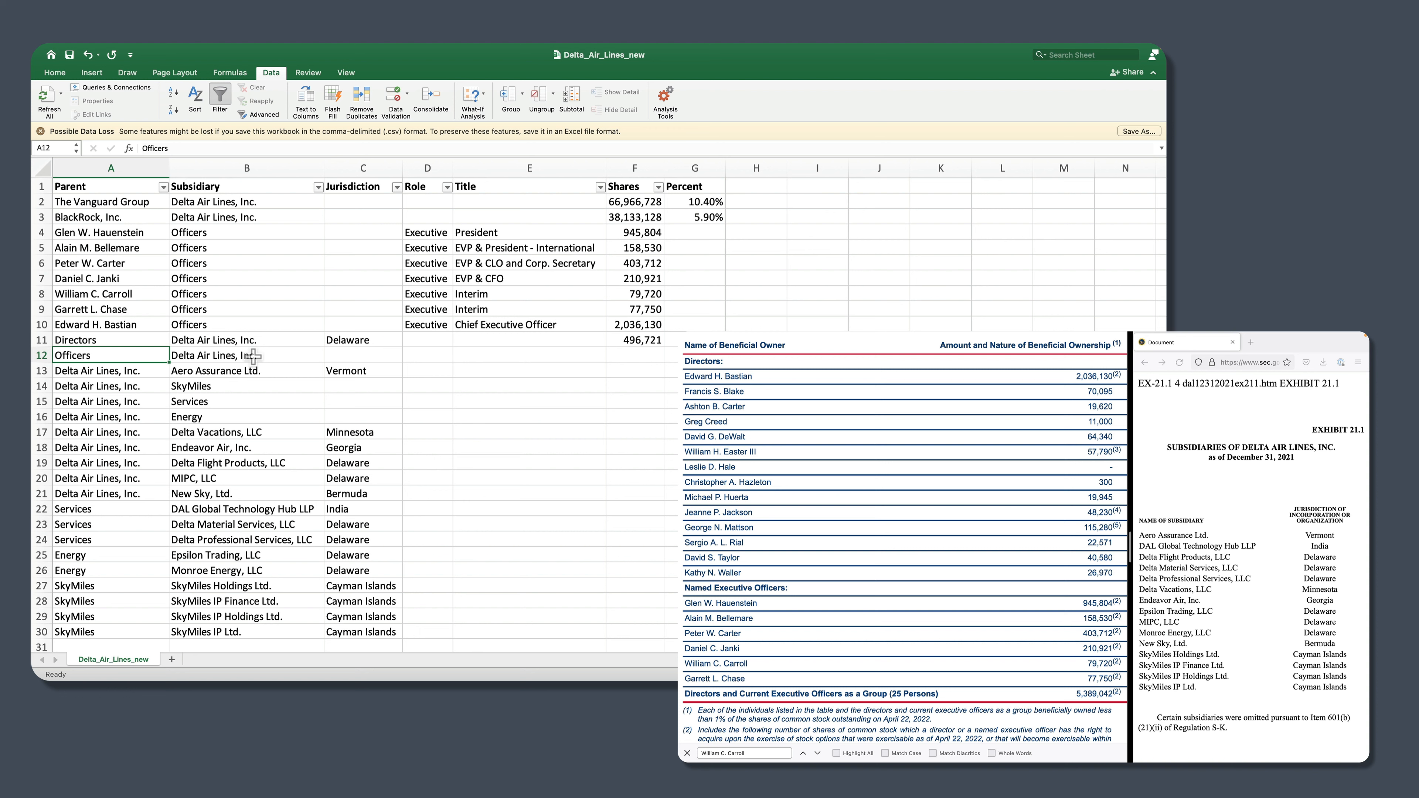
{"action": "left_click", "coordinate": [138, 342]}
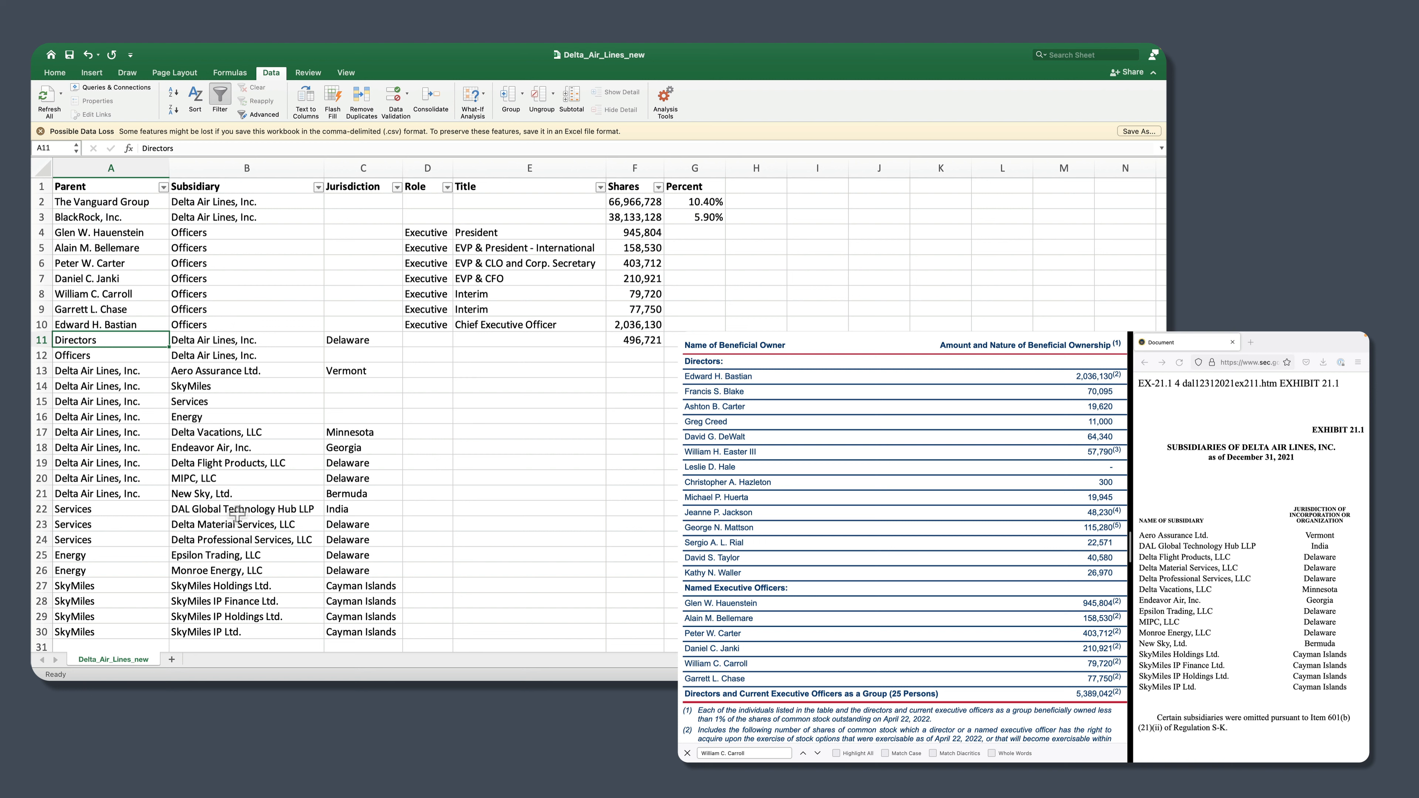
{"action": "left_click", "coordinate": [155, 388]}
{"action": "left_click", "coordinate": [231, 389]}
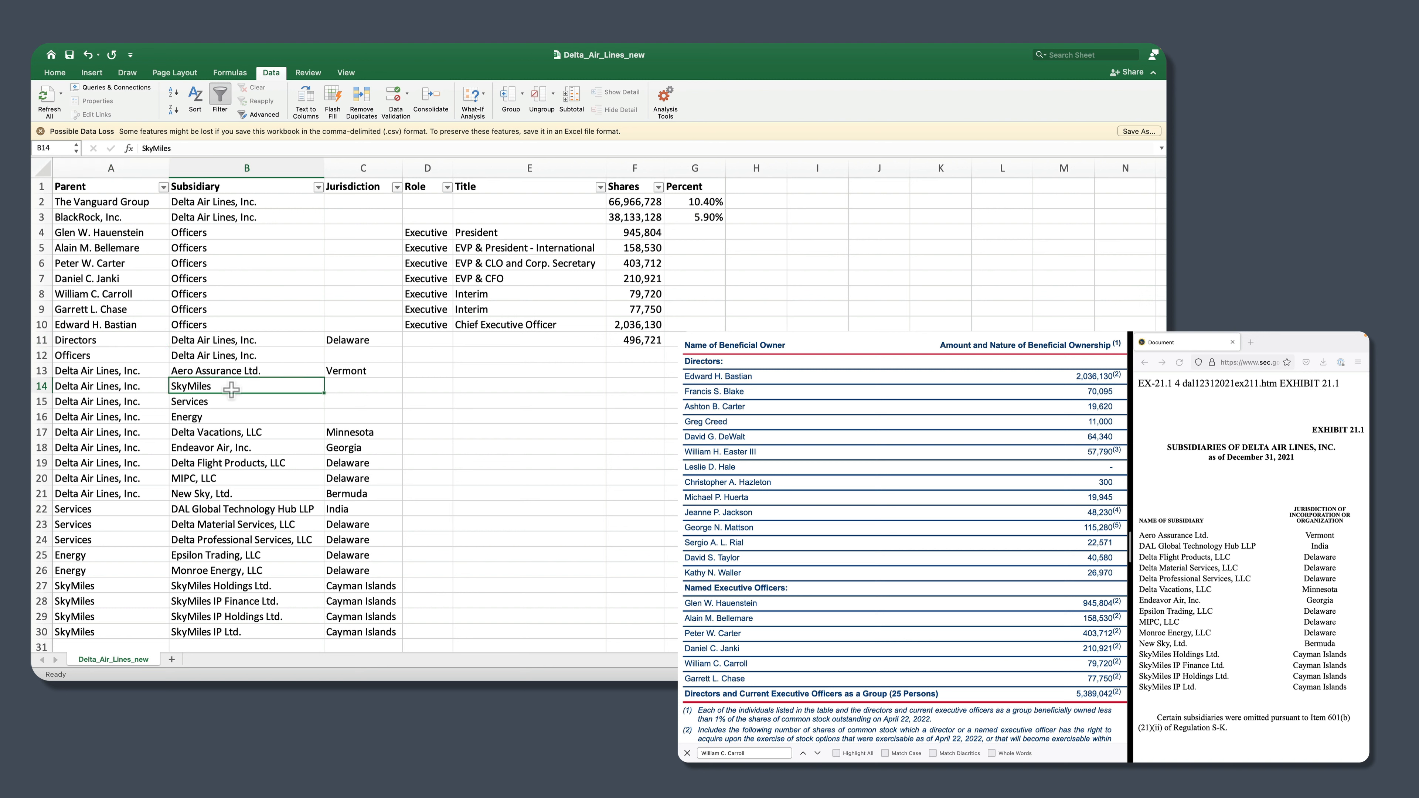
{"action": "left_click", "coordinate": [198, 587]}
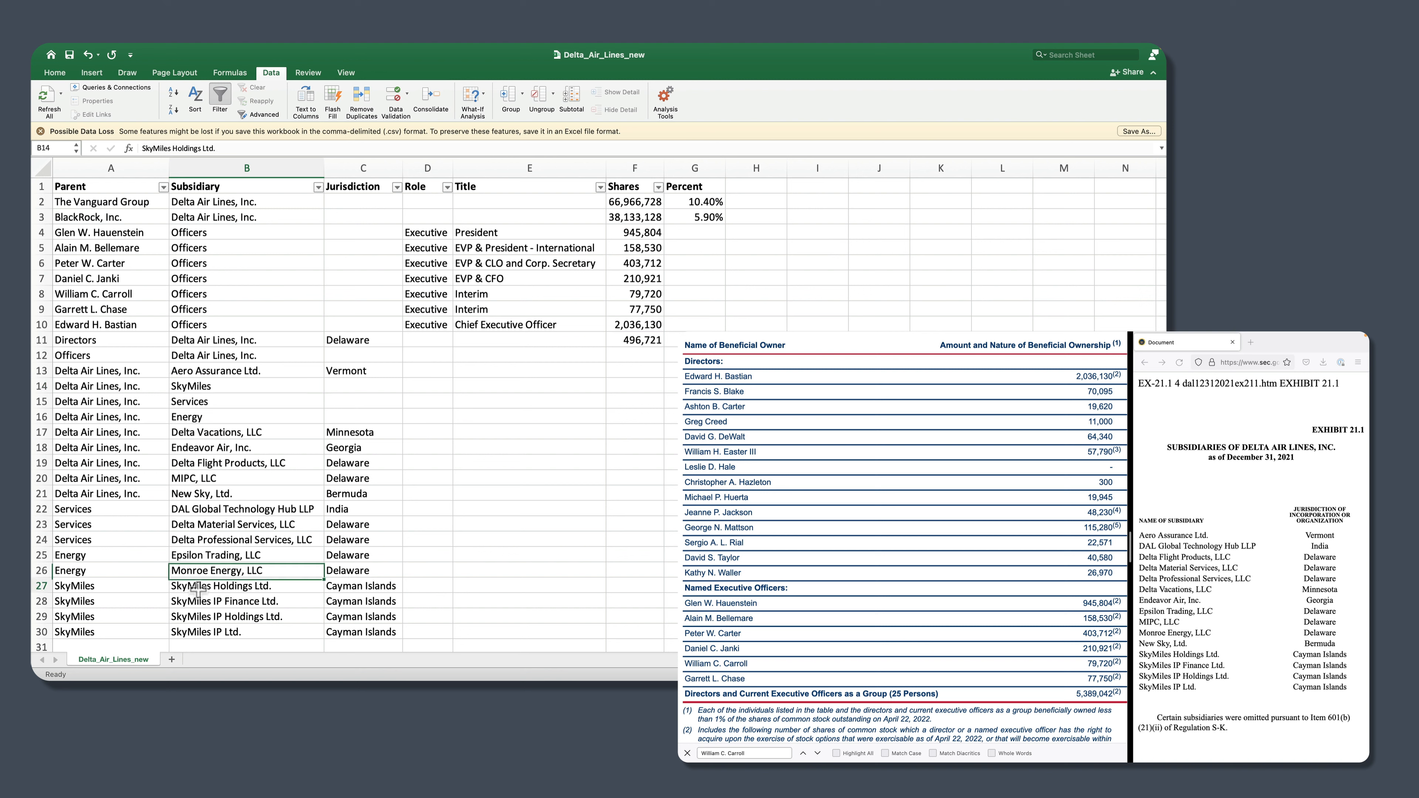
{"action": "left_click", "coordinate": [199, 601]}
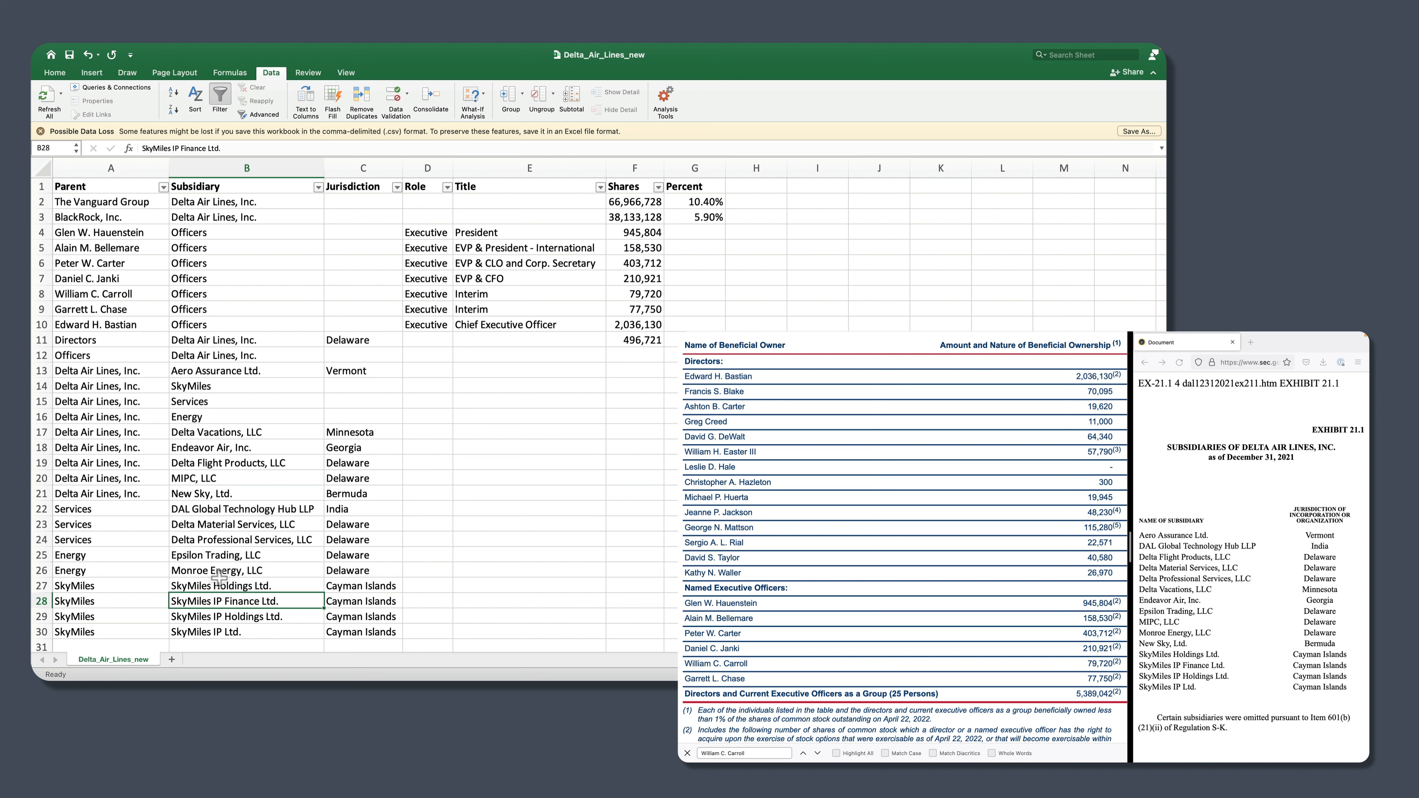
{"action": "left_click", "coordinate": [241, 389]}
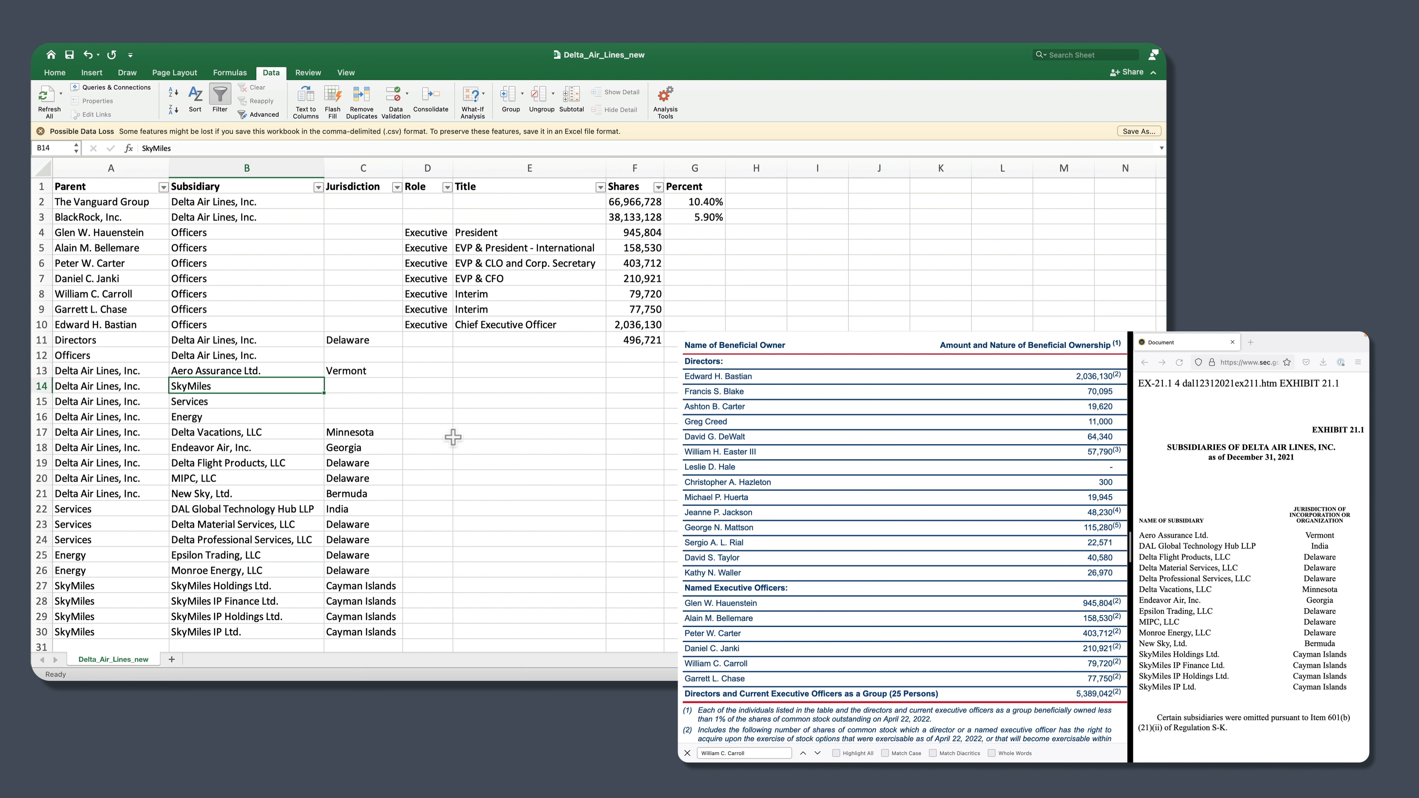
- Examine the Jurisdiction, Role and Title columns and the titles listed for the executive officers
{"action": "left_click", "coordinate": [355, 186]}
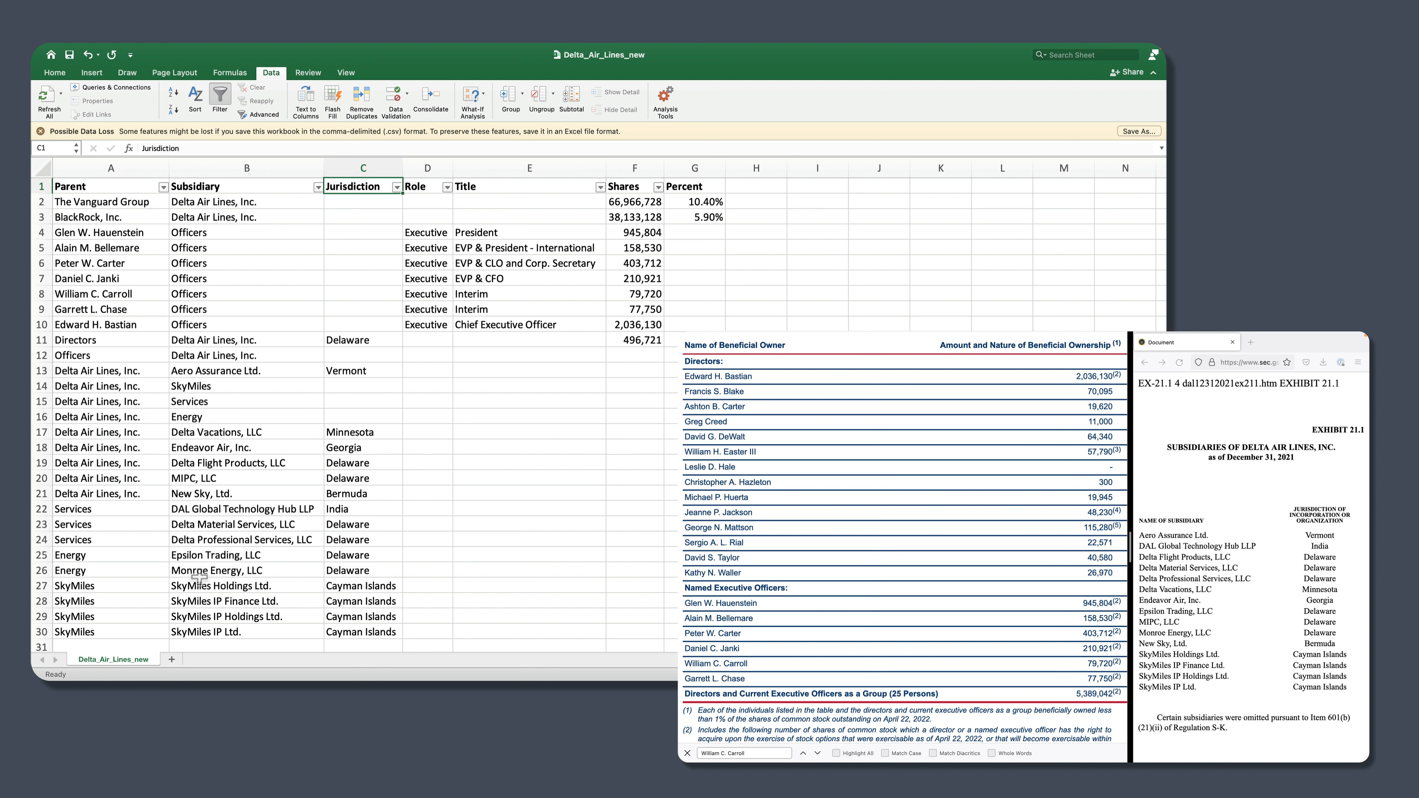
{"action": "left_click", "coordinate": [427, 188]}
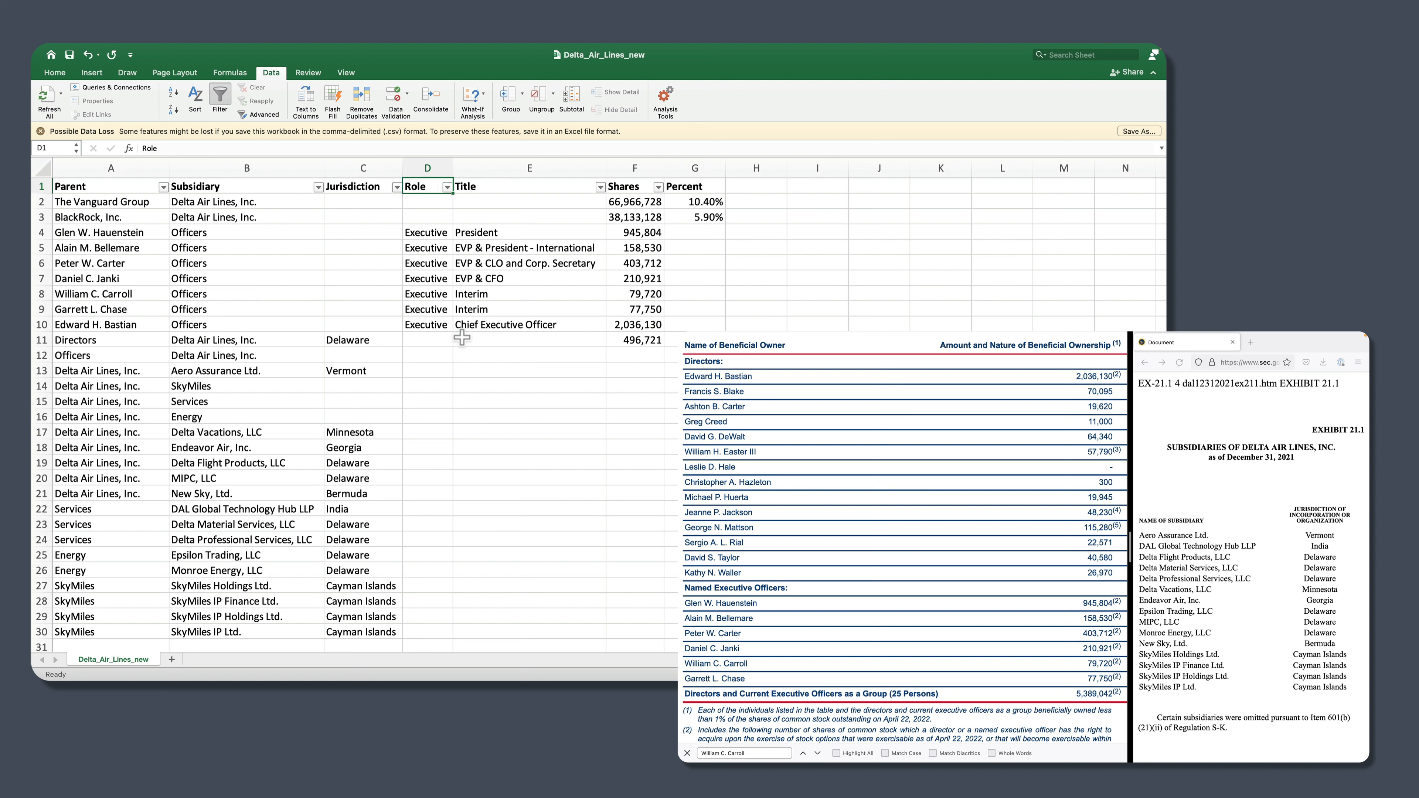
{"action": "left_click", "coordinate": [551, 187]}
{"action": "left_click", "coordinate": [505, 234]}
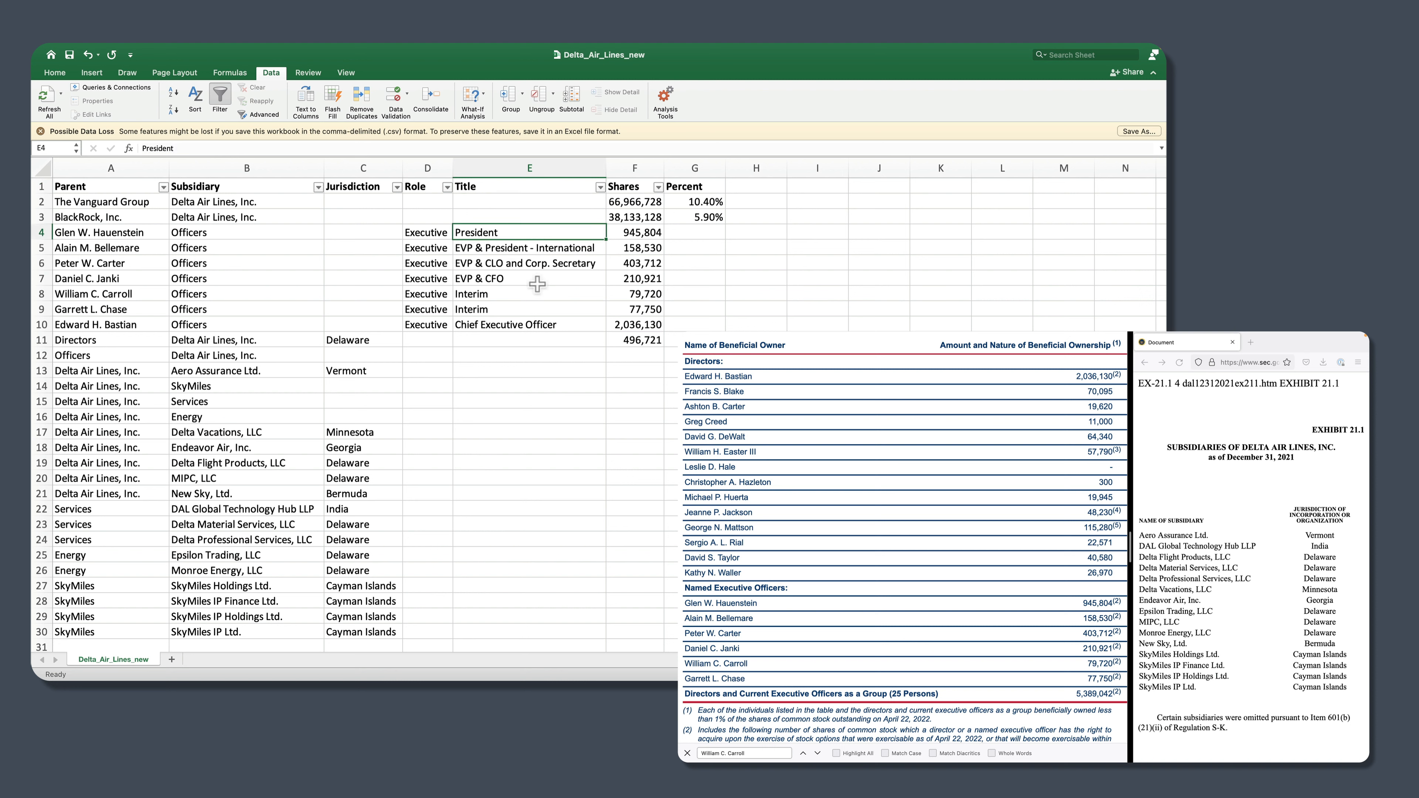
{"action": "left_click", "coordinate": [79, 232]}
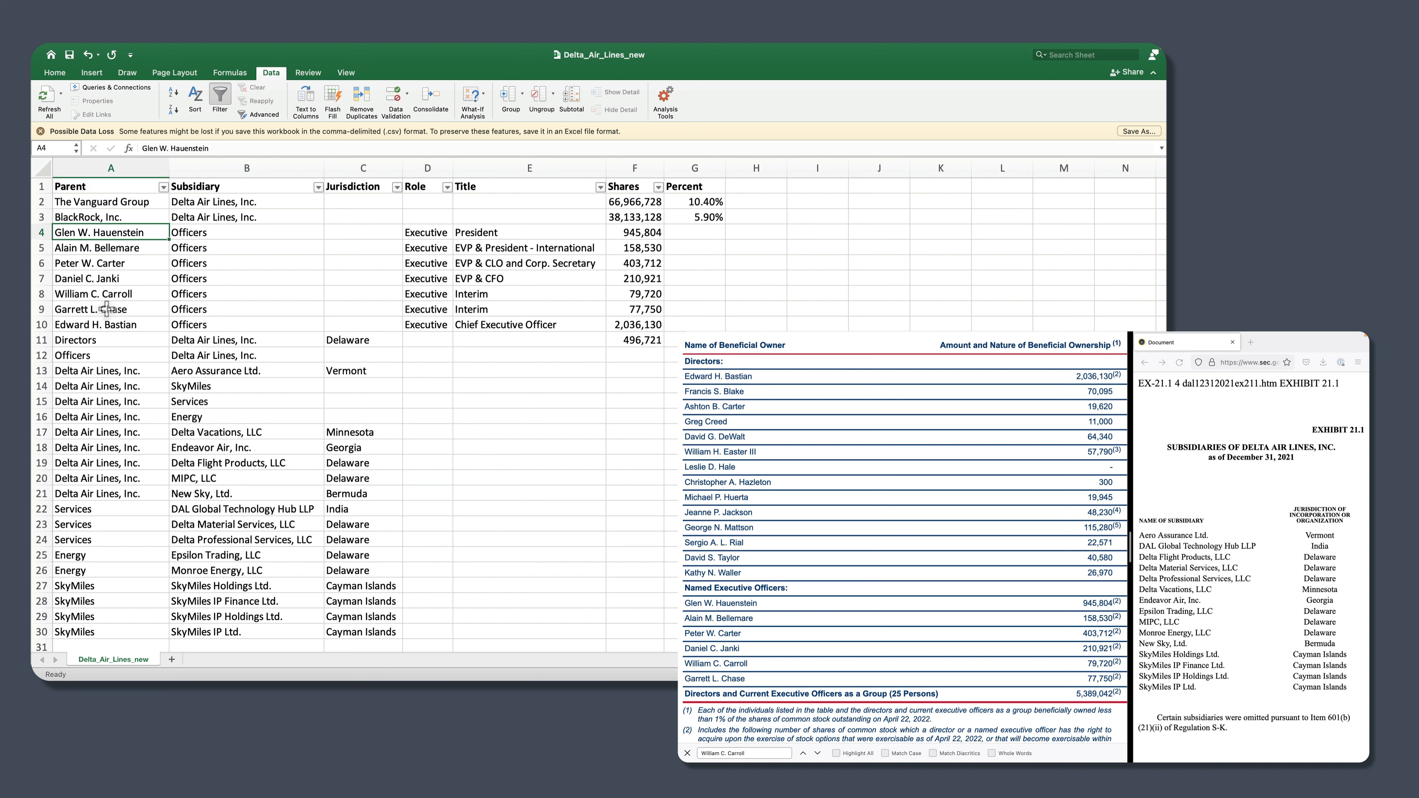
{"action": "left_click", "coordinate": [495, 237]}
{"action": "left_click", "coordinate": [501, 265]}
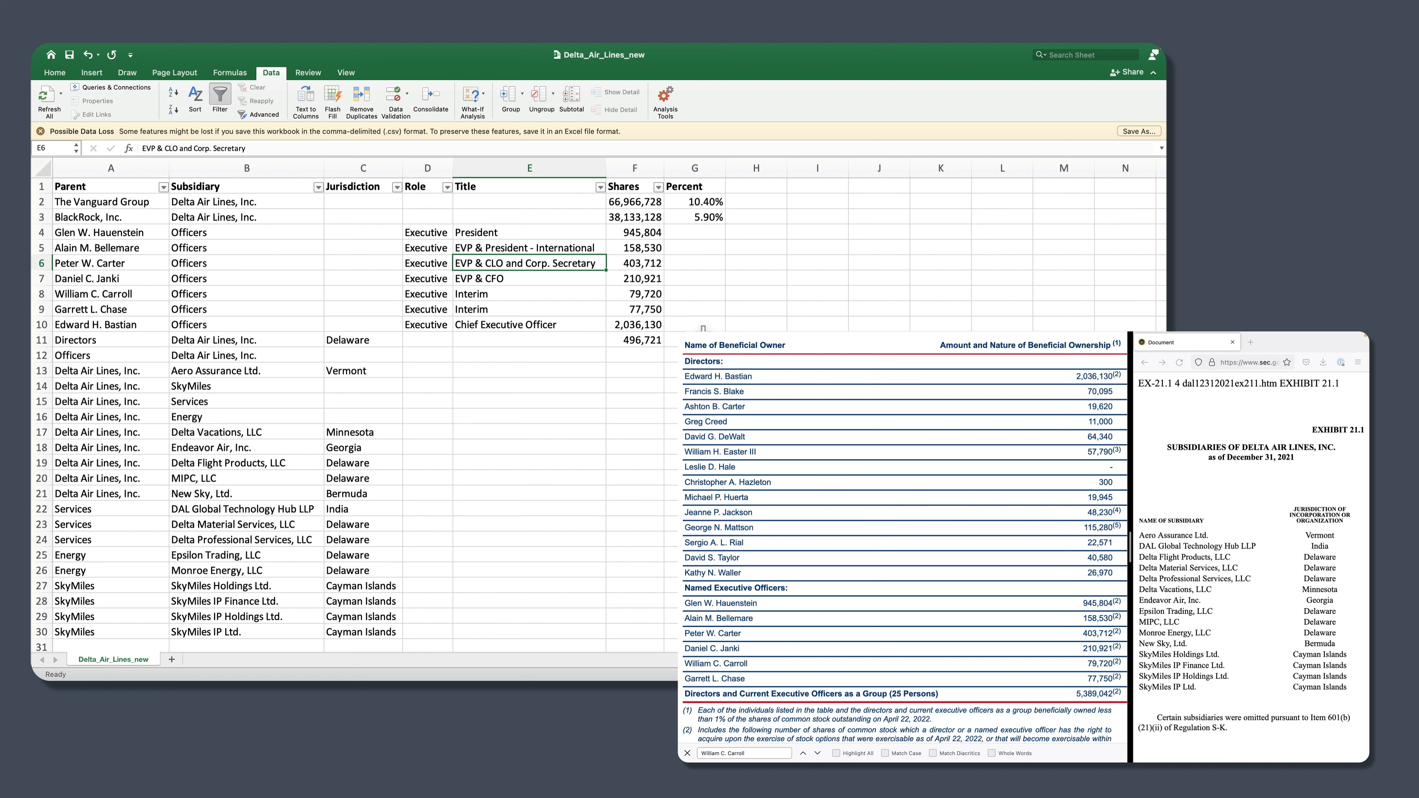
{"action": "left_click", "coordinate": [671, 401]}
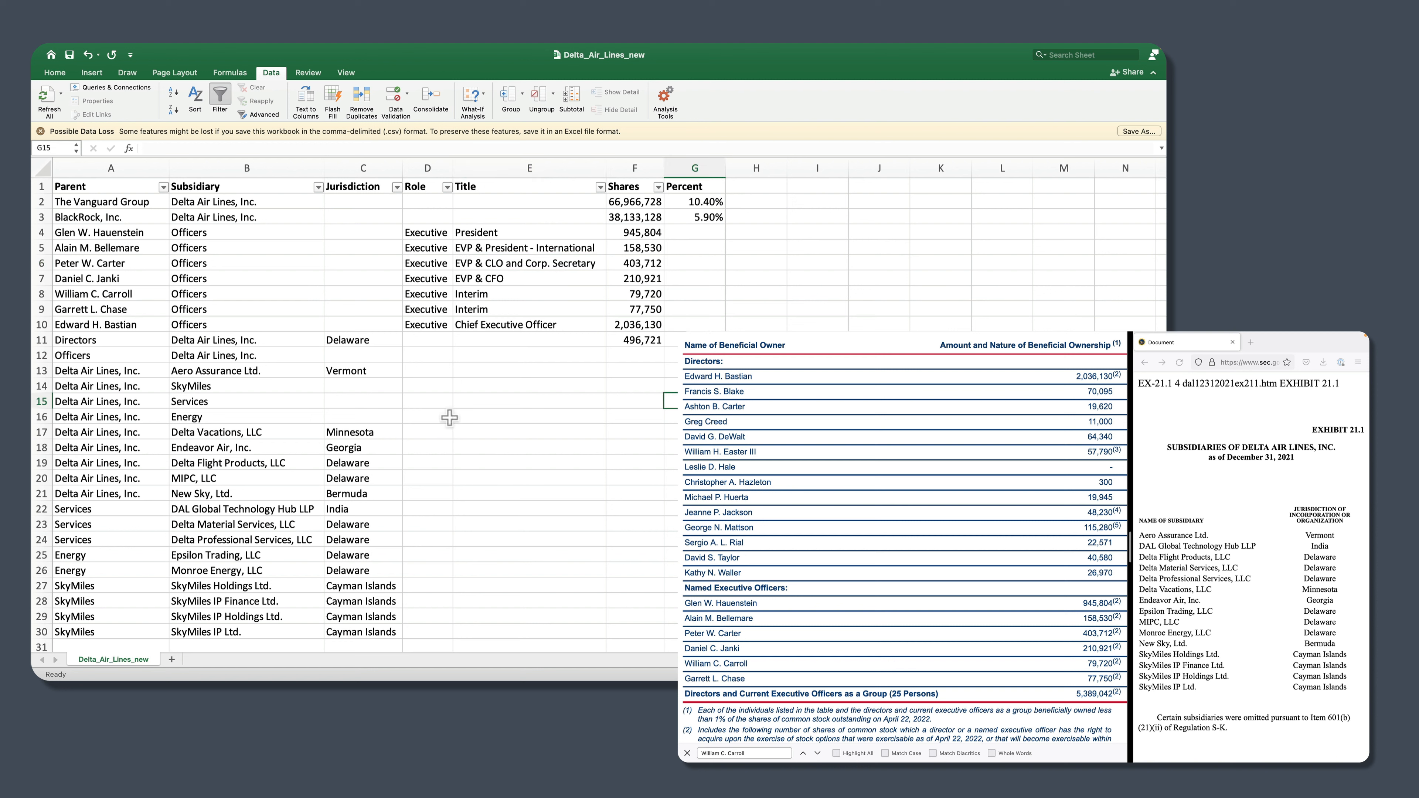
- Inspect the blank Jurisdiction cells, the Title and Shares entries, and the header row of the Delta Air Lines sheet
{"action": "left_click_drag", "start_coordinate": [362, 202], "coordinate": [366, 297]}
{"action": "left_click", "coordinate": [470, 356]}
{"action": "left_click", "coordinate": [356, 339]}
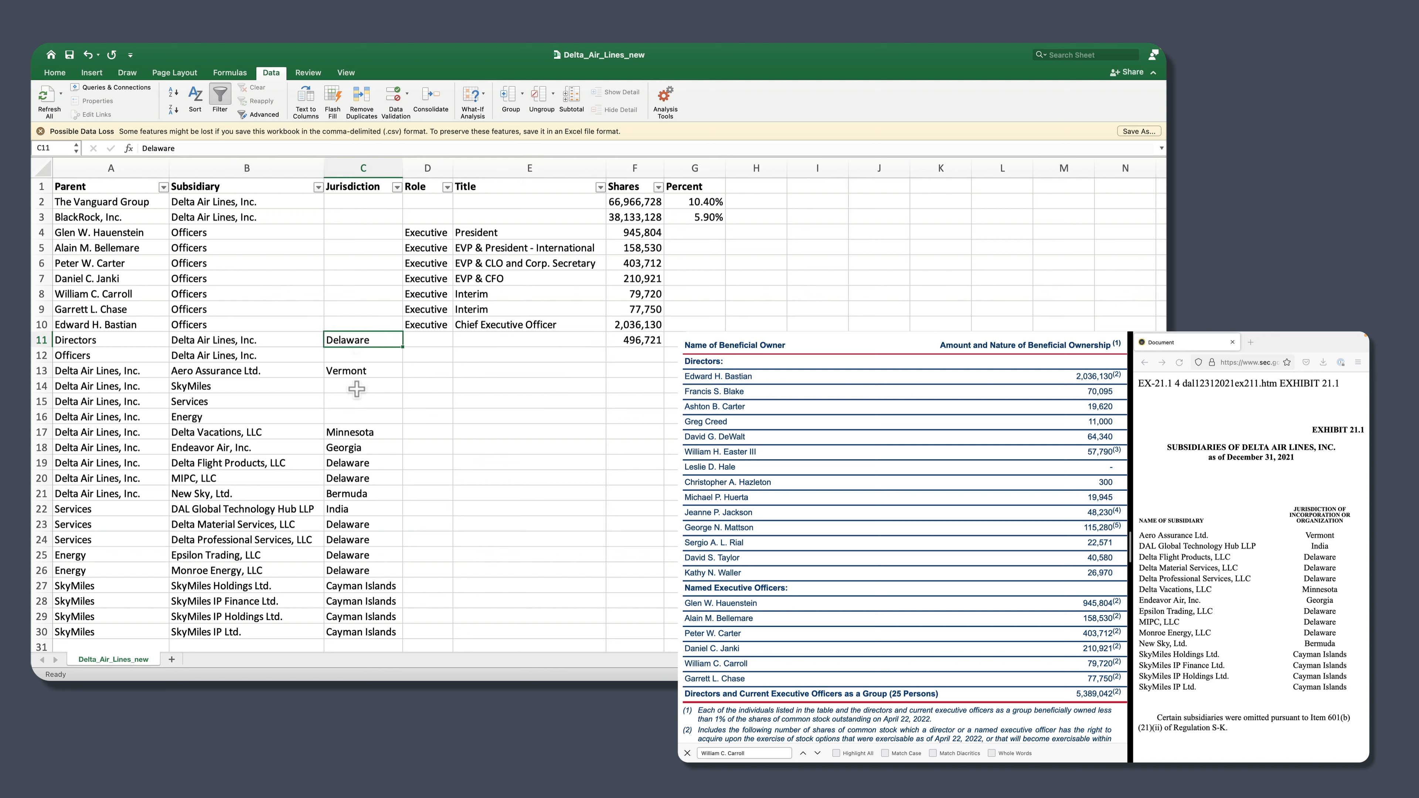
{"action": "left_click", "coordinate": [535, 229]}
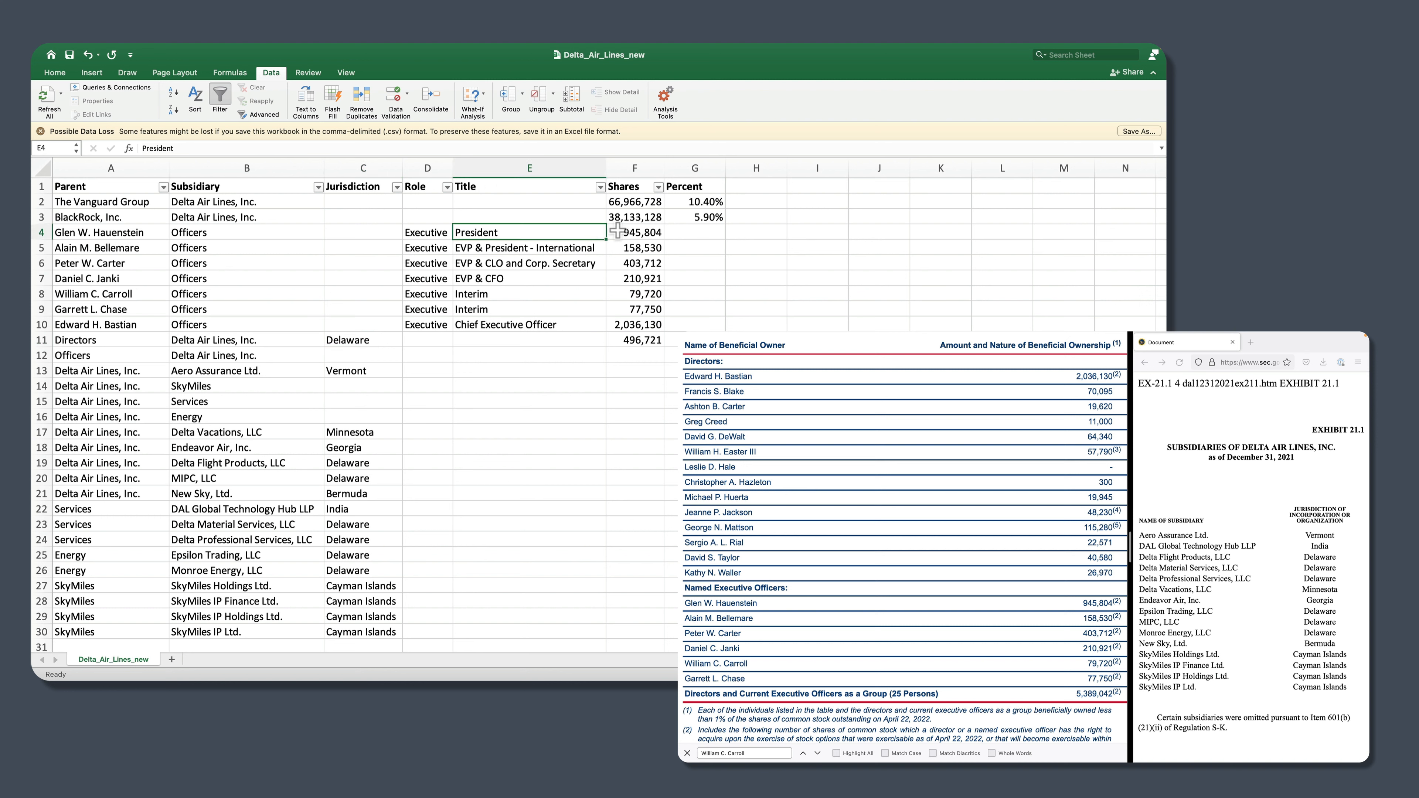
{"action": "left_click", "coordinate": [659, 238]}
{"action": "left_click", "coordinate": [729, 324]}
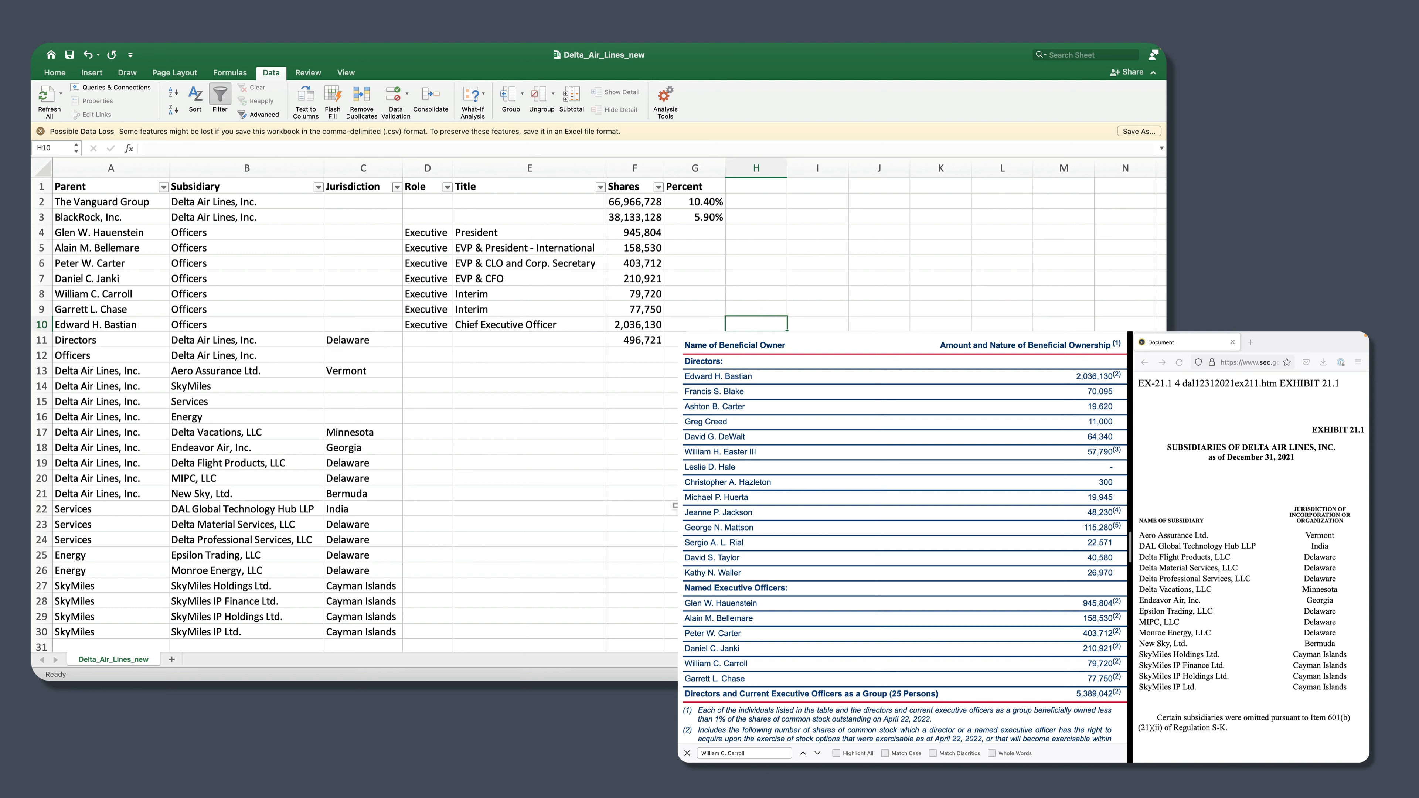
{"action": "left_click", "coordinate": [586, 480]}
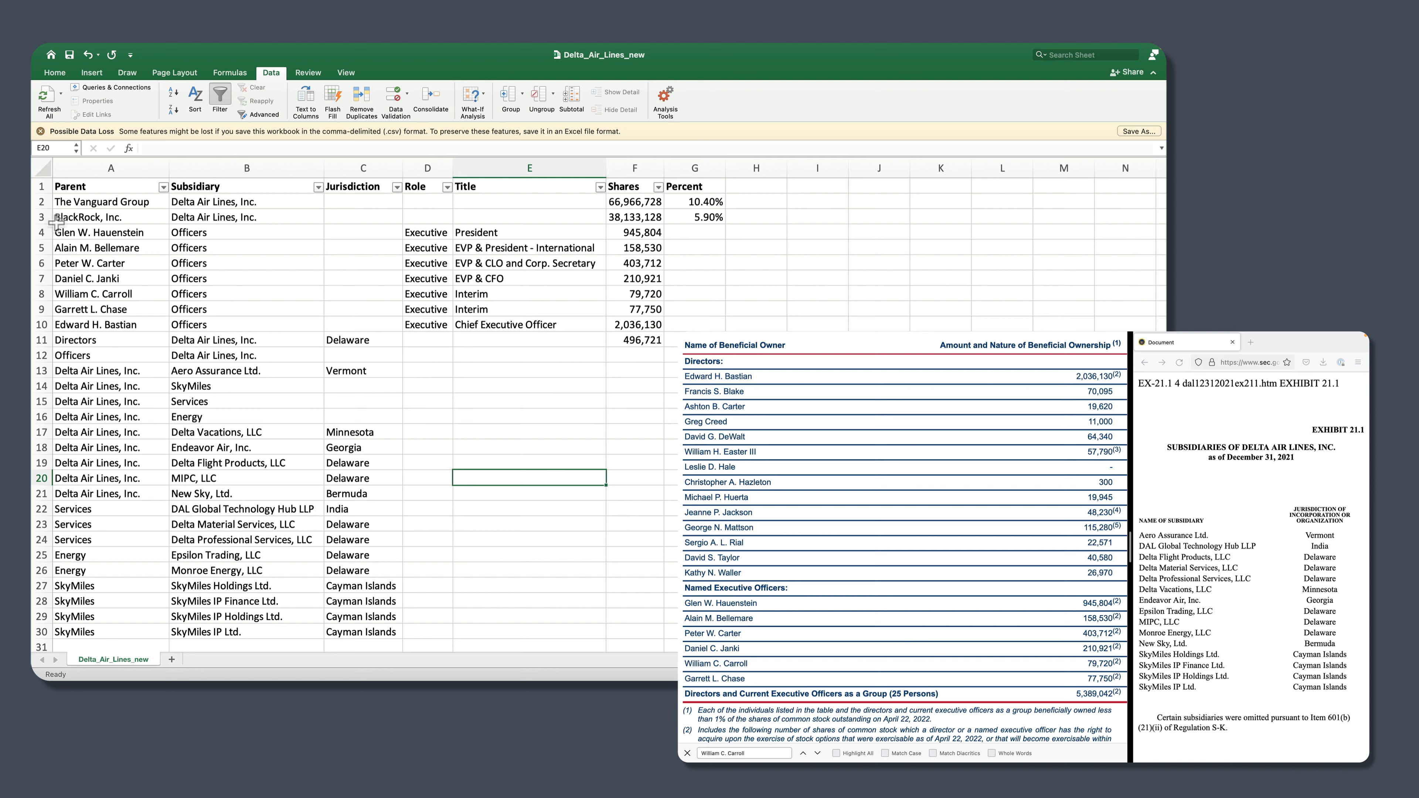
{"action": "left_click", "coordinate": [41, 186]}
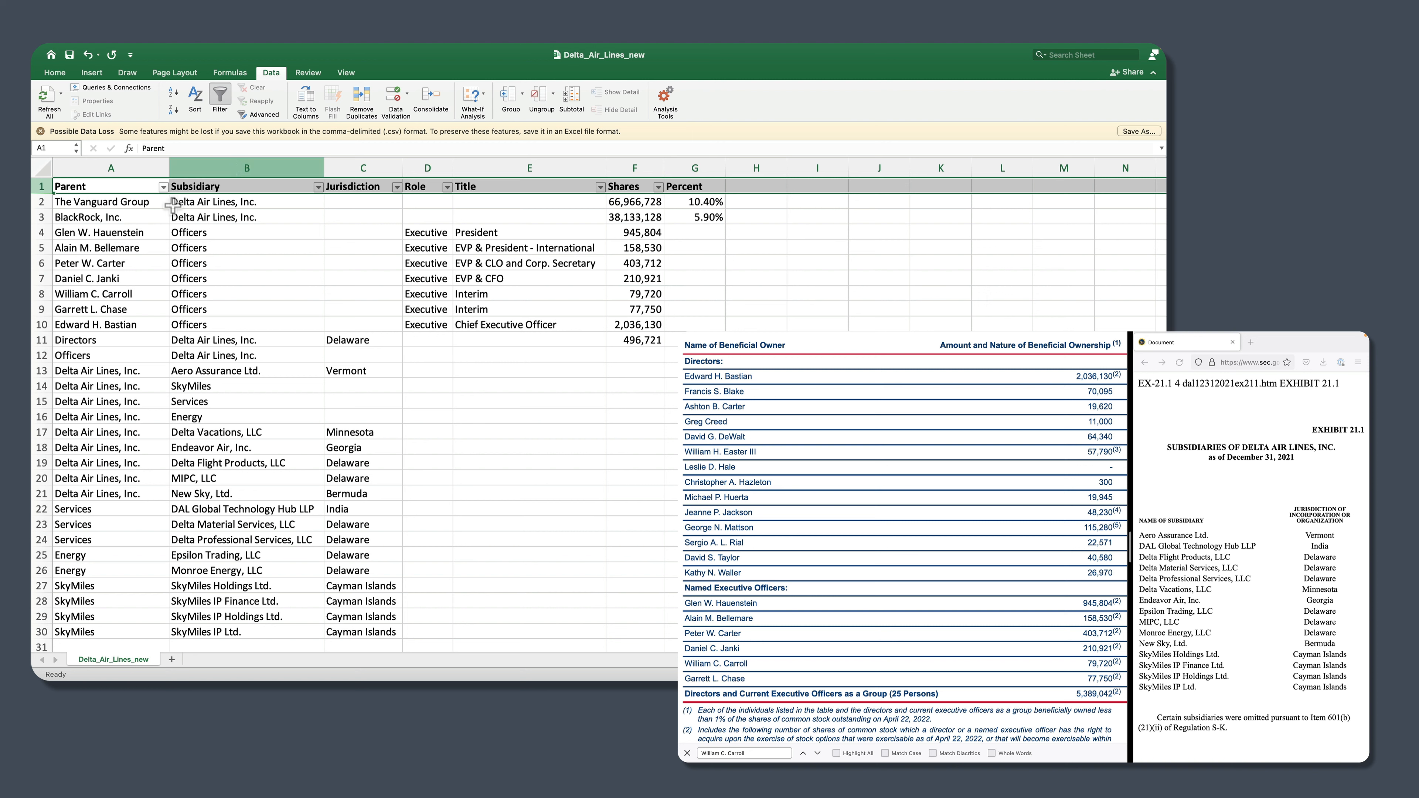
{"action": "left_click", "coordinate": [569, 411]}
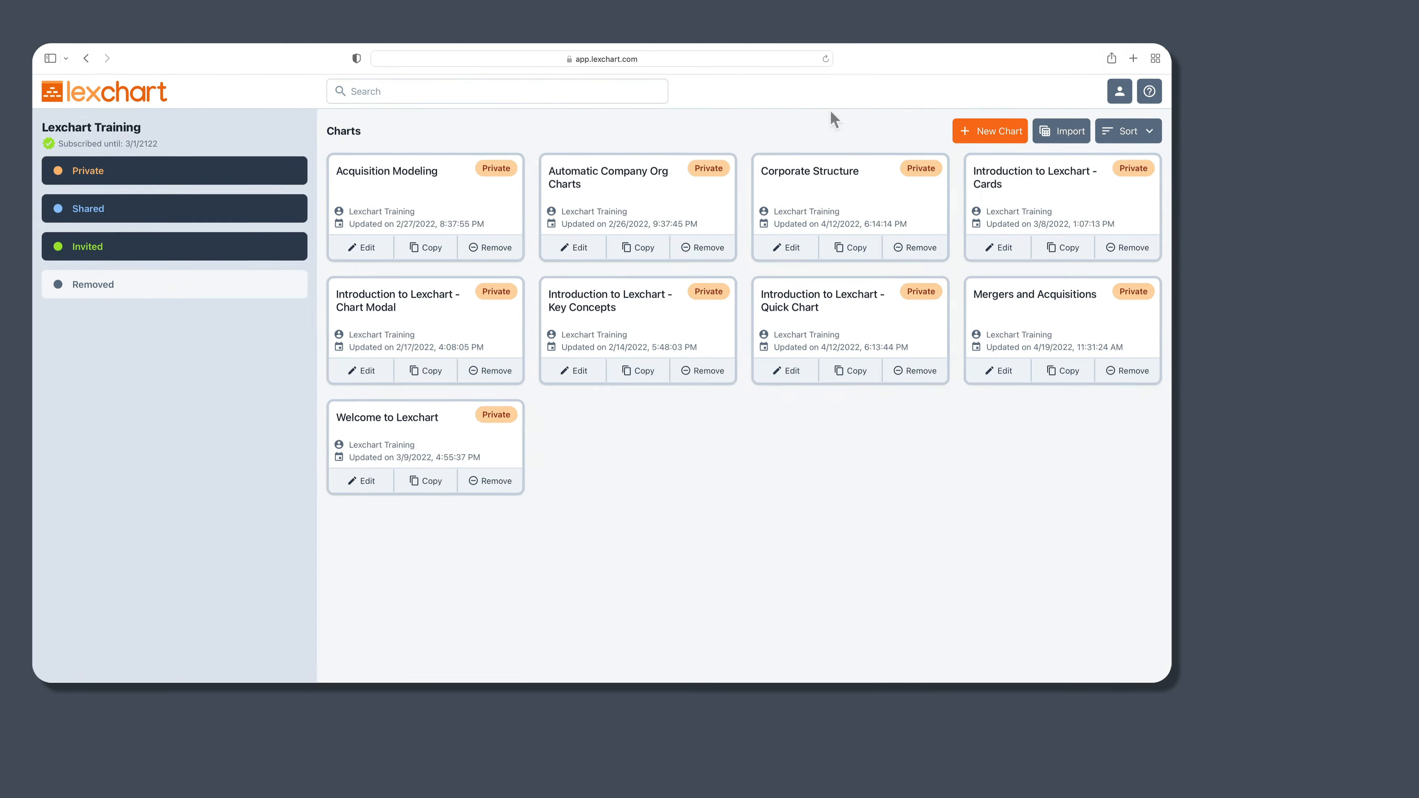
- Switch to Lexchart and start a chart import by uploading the file Delta_Air_Lines_new.csv
{"action": "left_click", "coordinate": [1229, 142]}
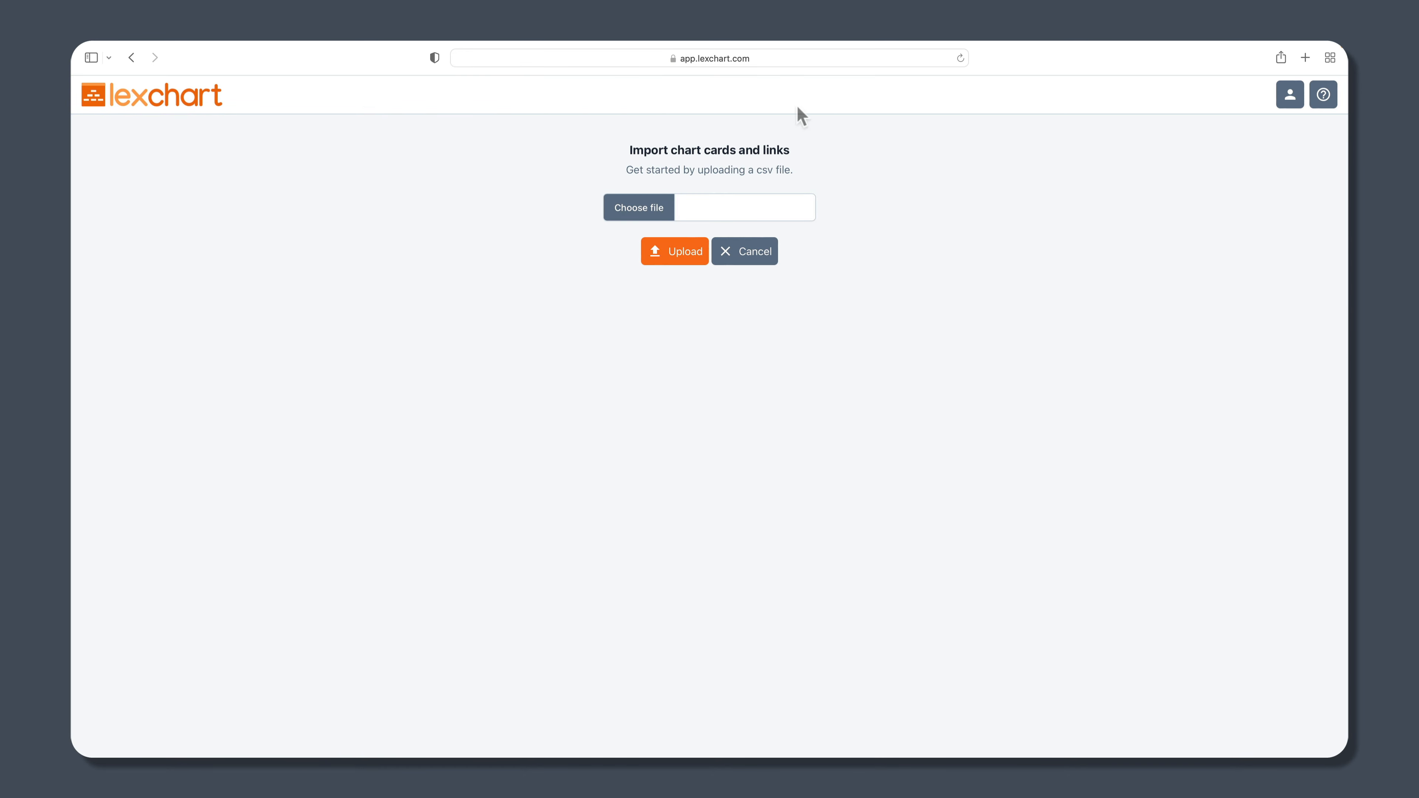
{"action": "left_click", "coordinate": [653, 214]}
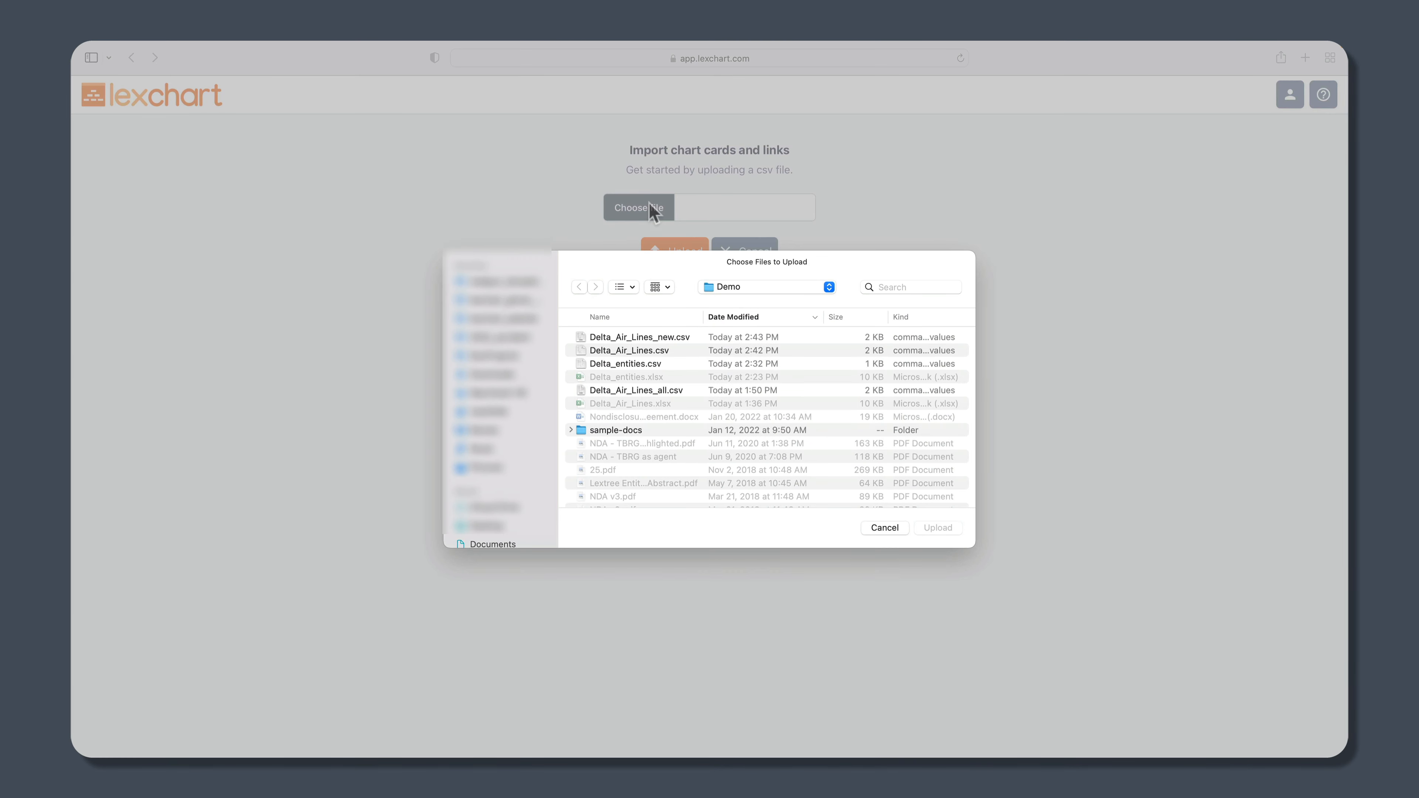
{"action": "left_click", "coordinate": [638, 339]}
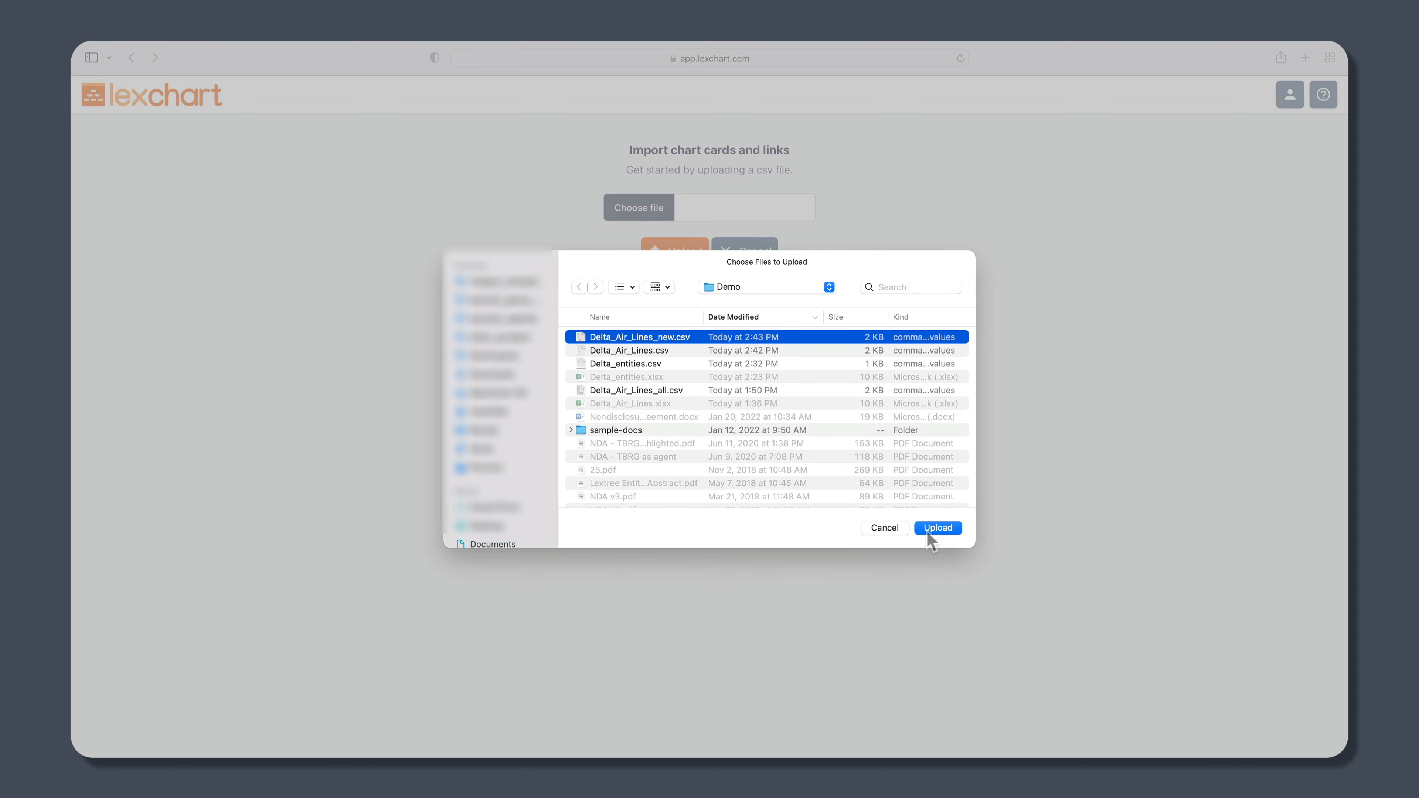
{"action": "left_click", "coordinate": [938, 525]}
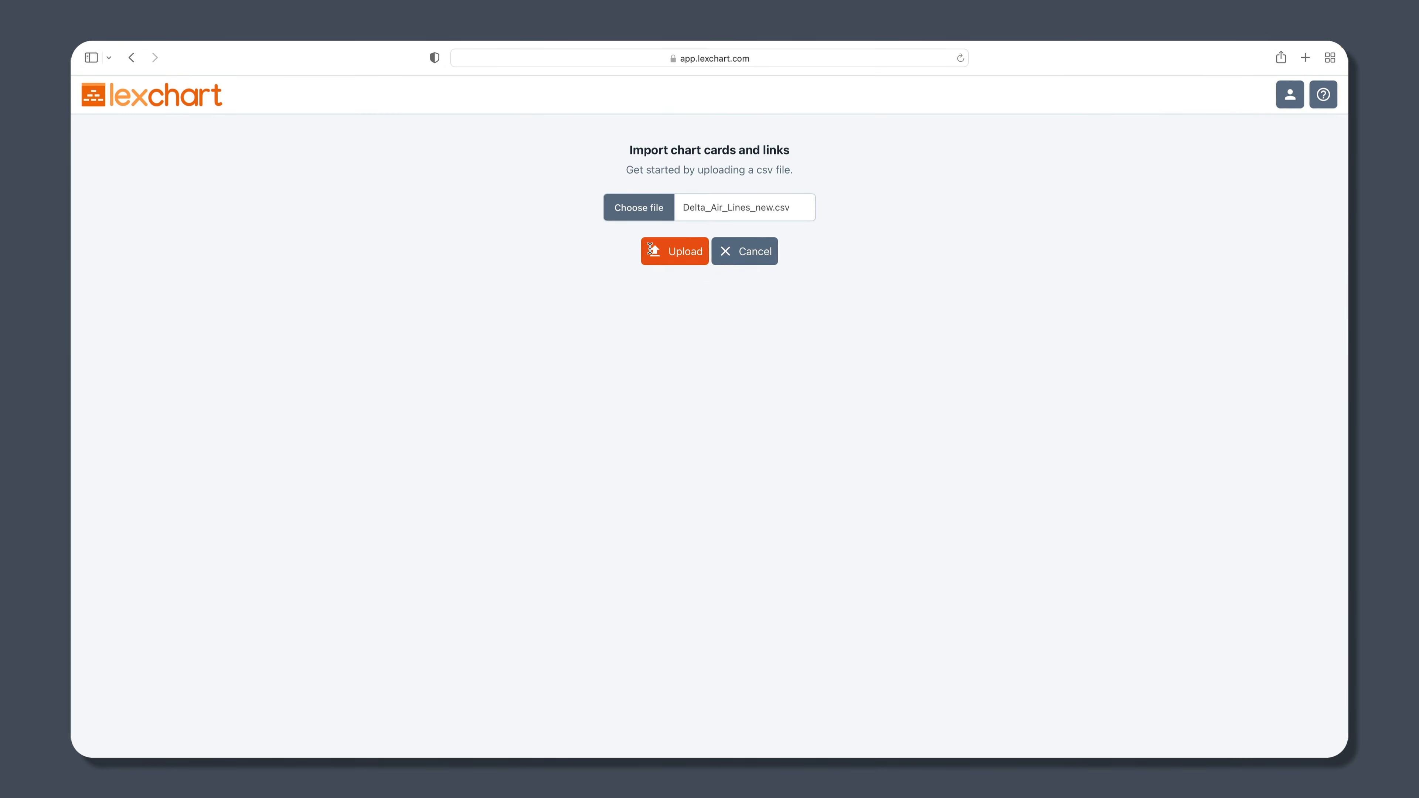
{"action": "left_click", "coordinate": [654, 252]}
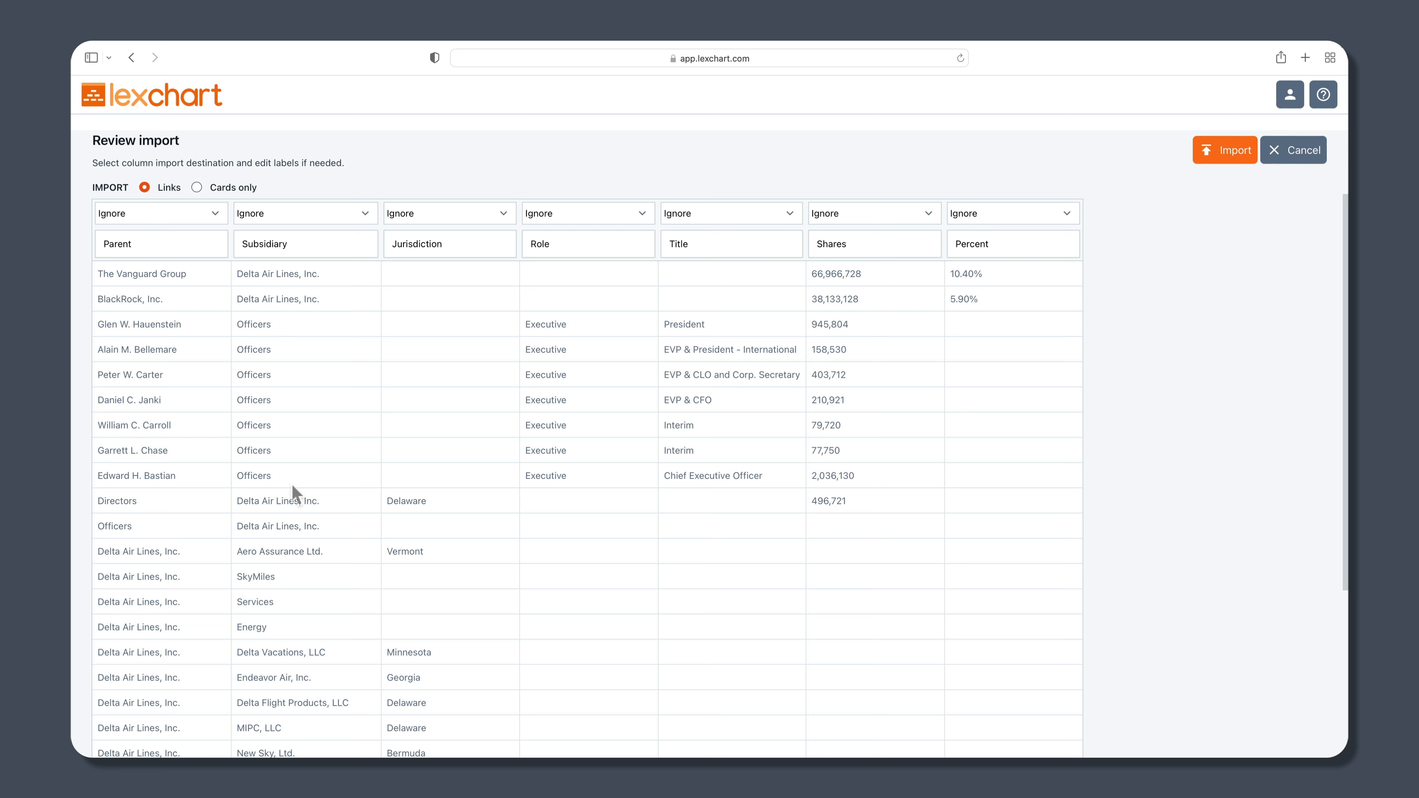
- Set the import destination of the Parent column to Parent and of the Subsidiary column to Child
{"action": "left_click", "coordinate": [214, 216]}
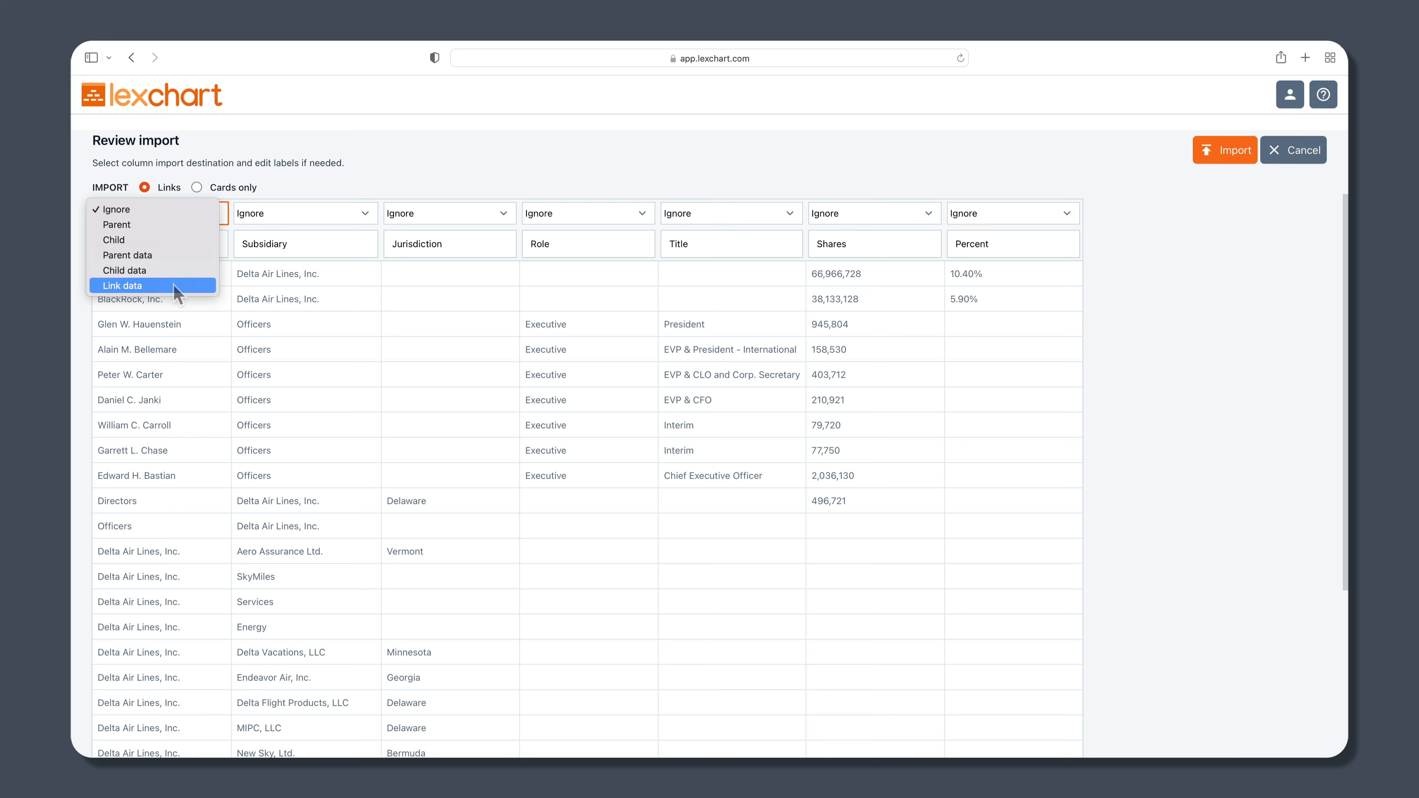
{"action": "left_click", "coordinate": [168, 229]}
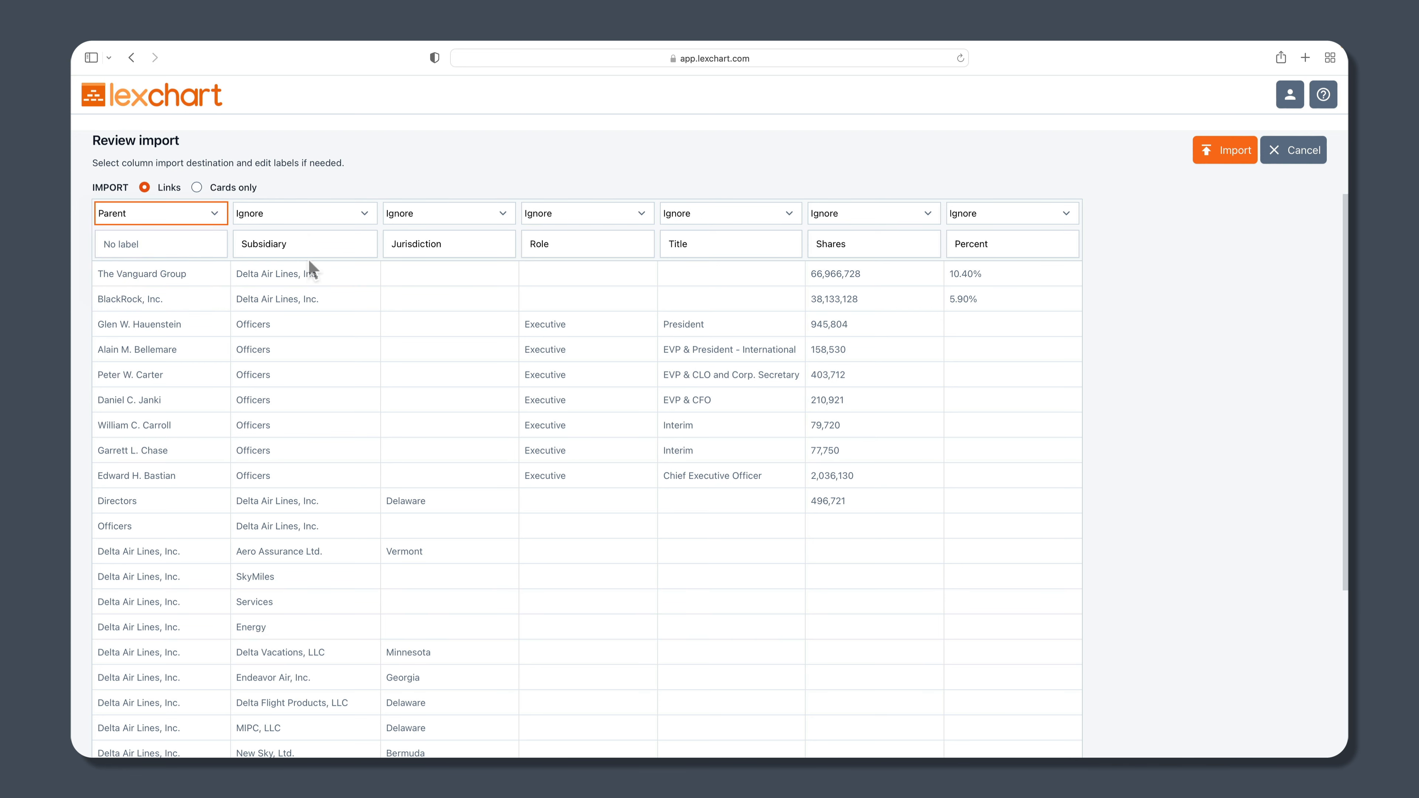
{"action": "left_click", "coordinate": [313, 221]}
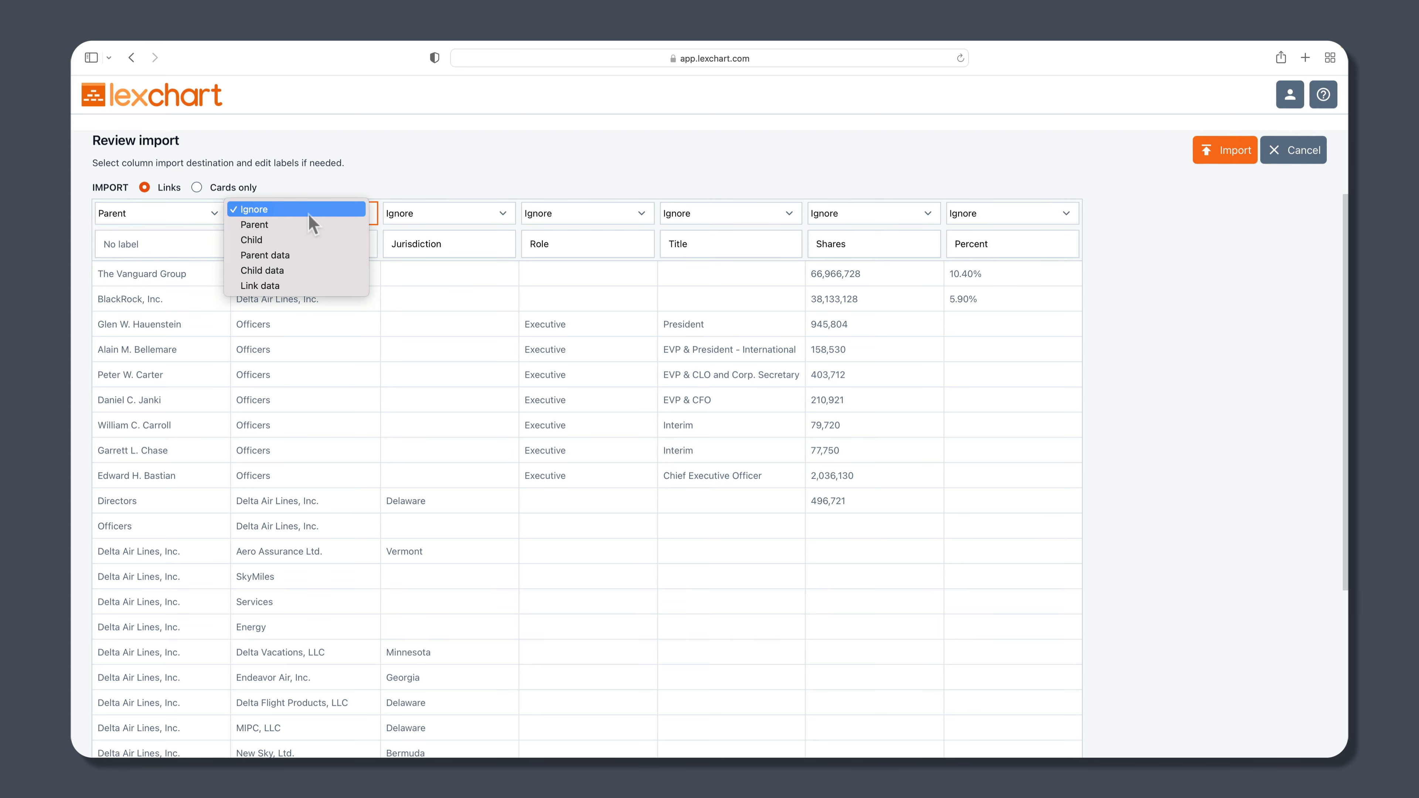
{"action": "left_click", "coordinate": [298, 240]}
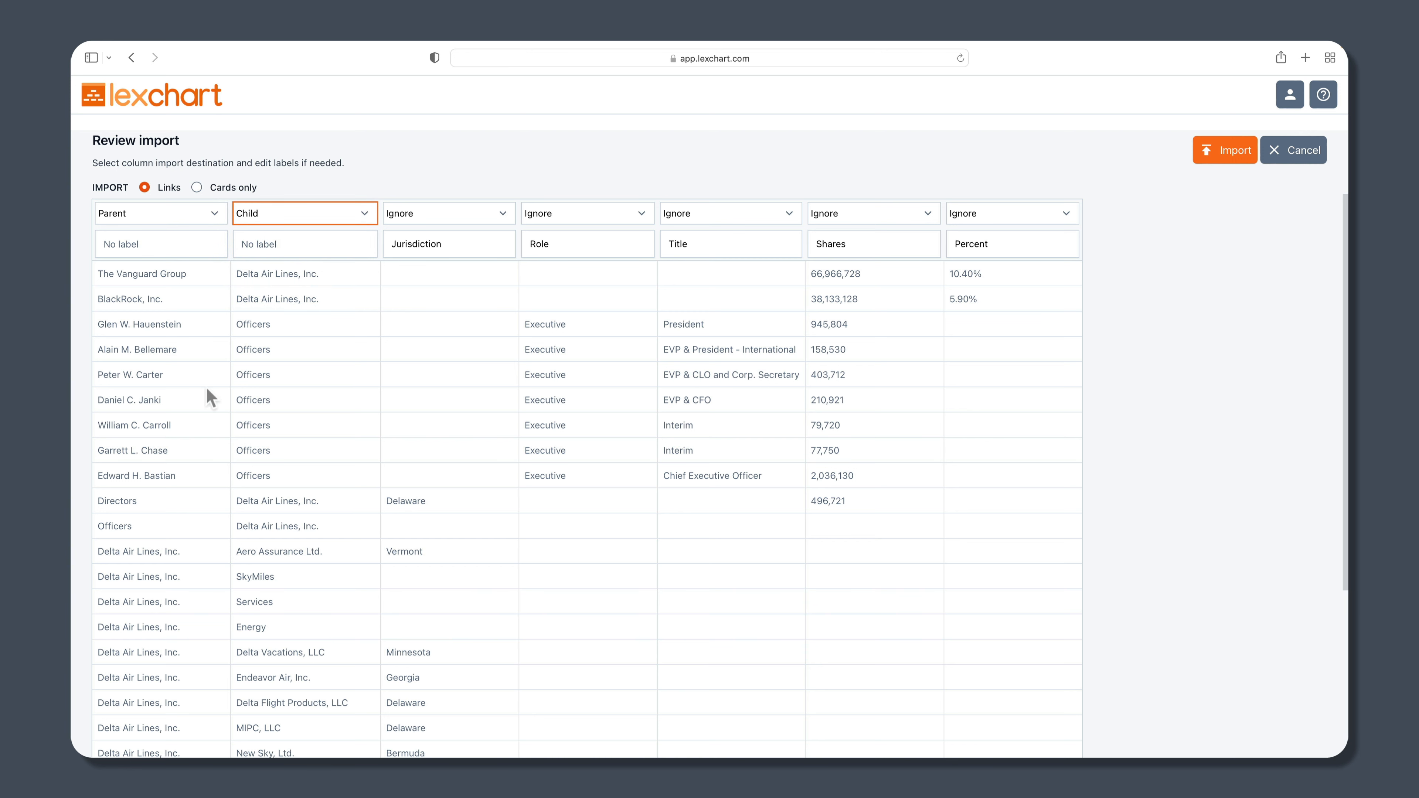
- Set the Jurisdiction column's import destination to Child data and leave the Role column on Ignore
{"action": "left_click", "coordinate": [437, 218]}
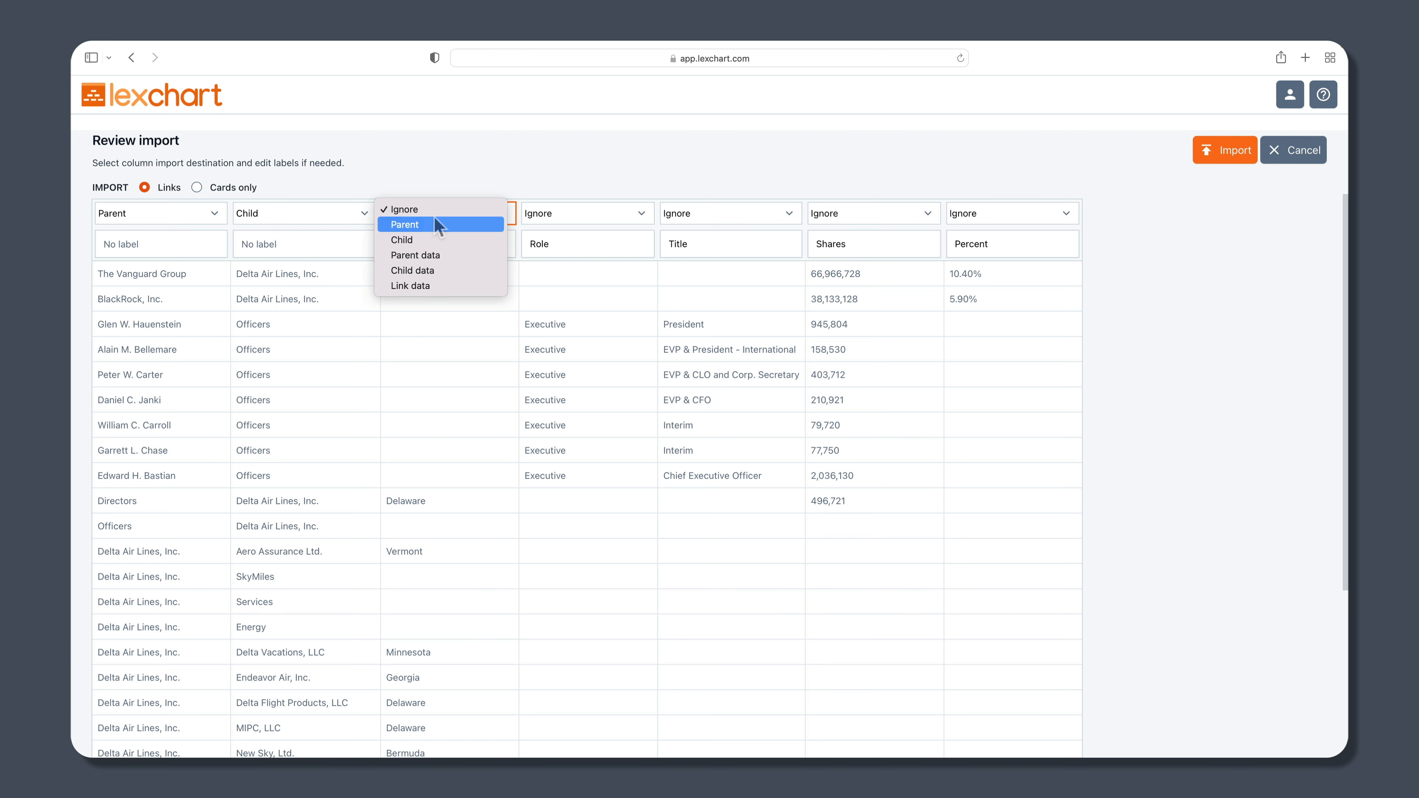
{"action": "left_click", "coordinate": [437, 271]}
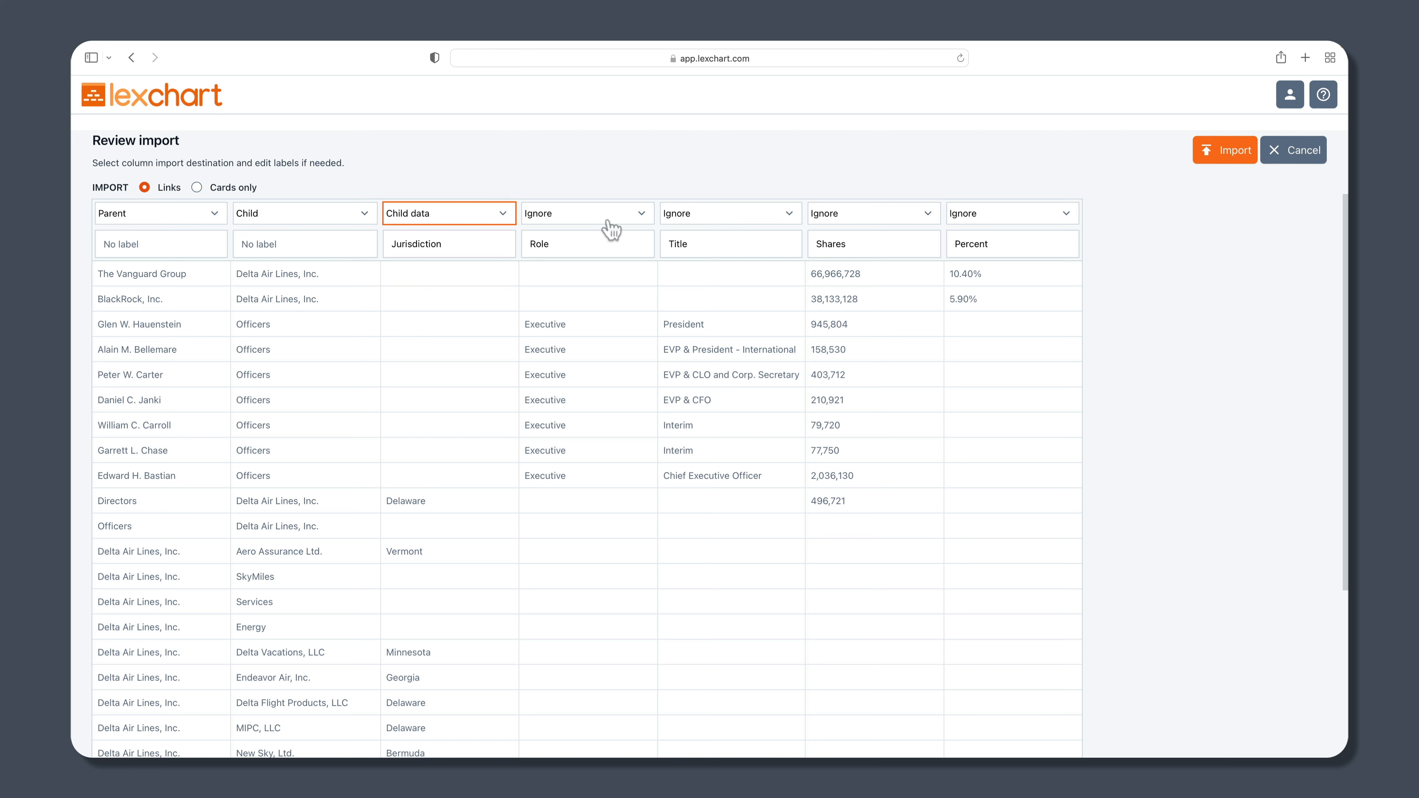
{"action": "left_click", "coordinate": [574, 216]}
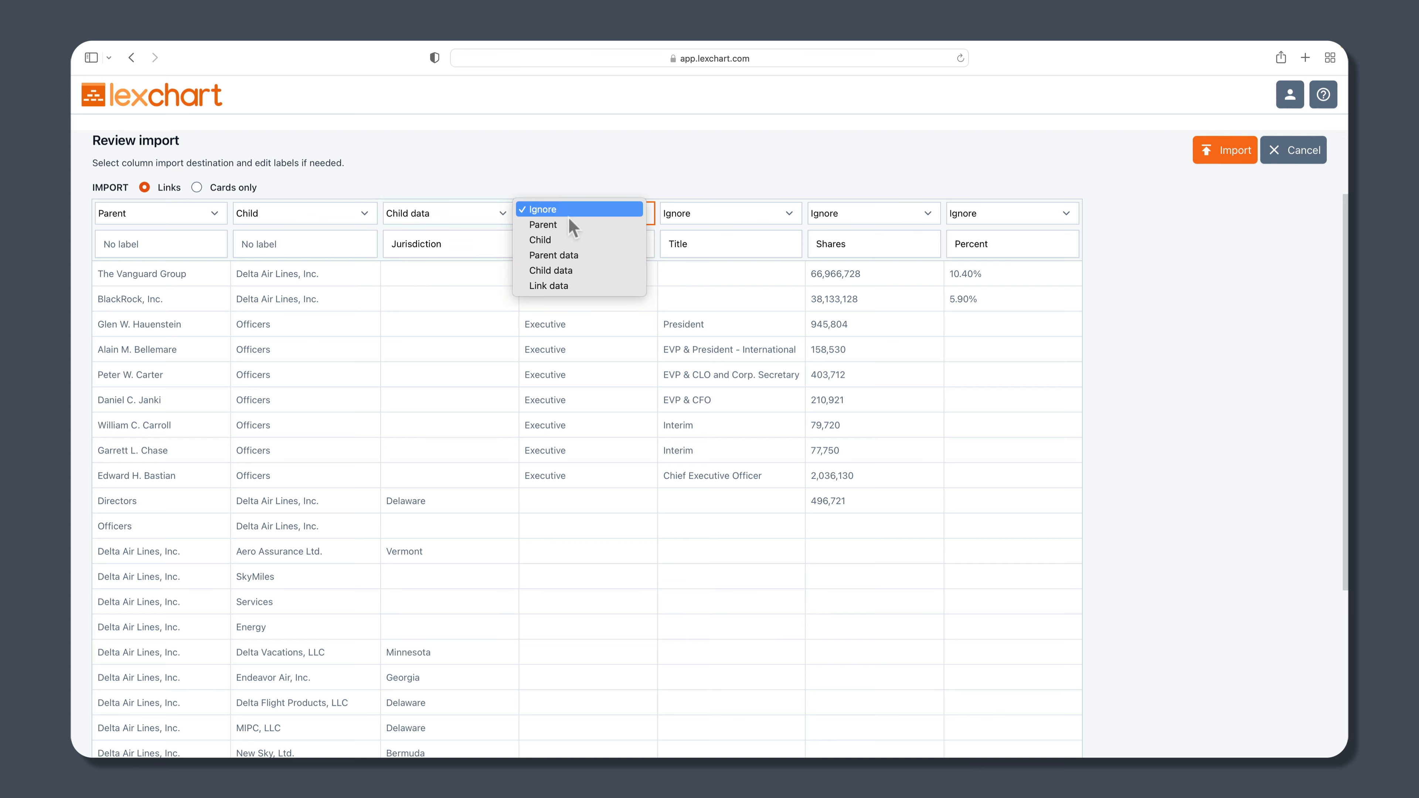
{"action": "left_click", "coordinate": [542, 211]}
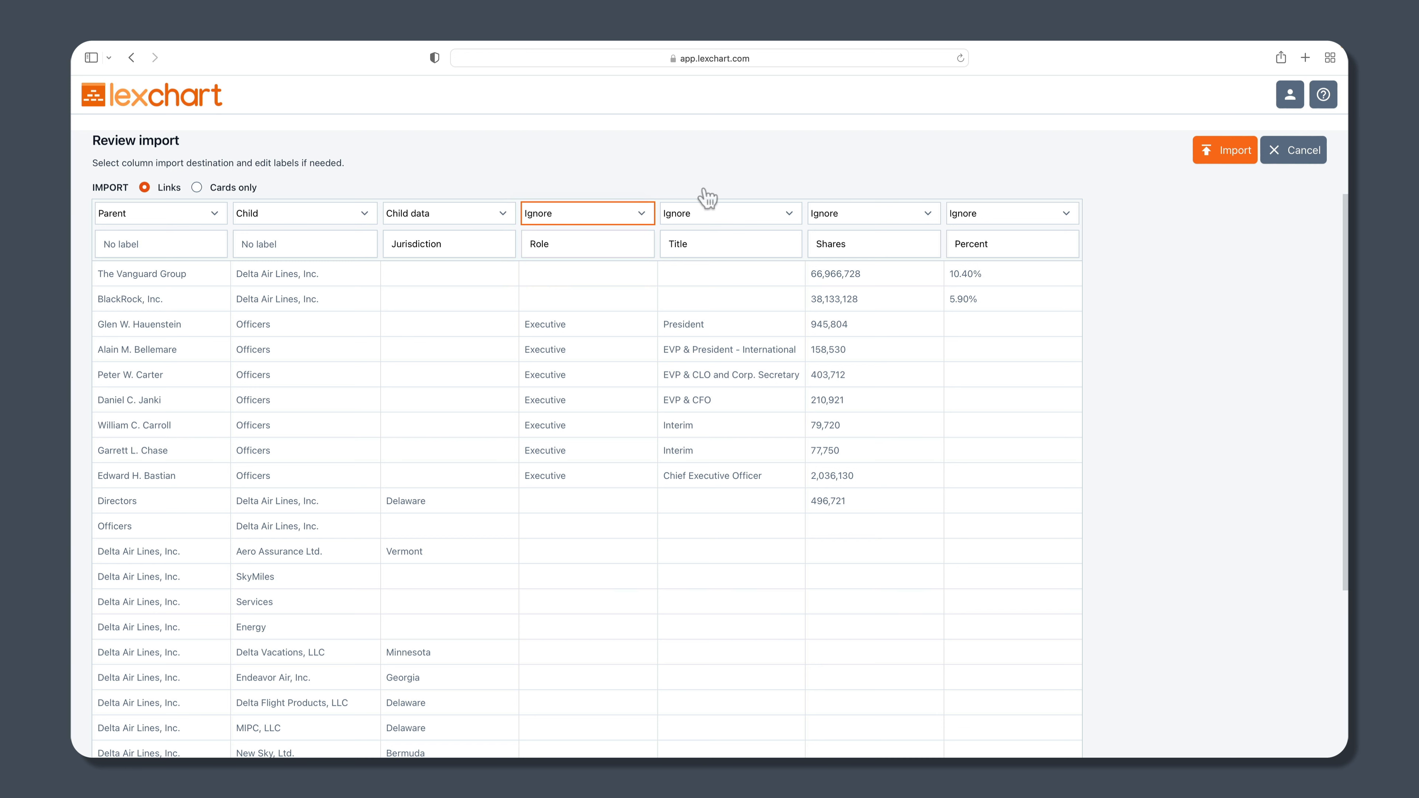
{"action": "left_click", "coordinate": [701, 144]}
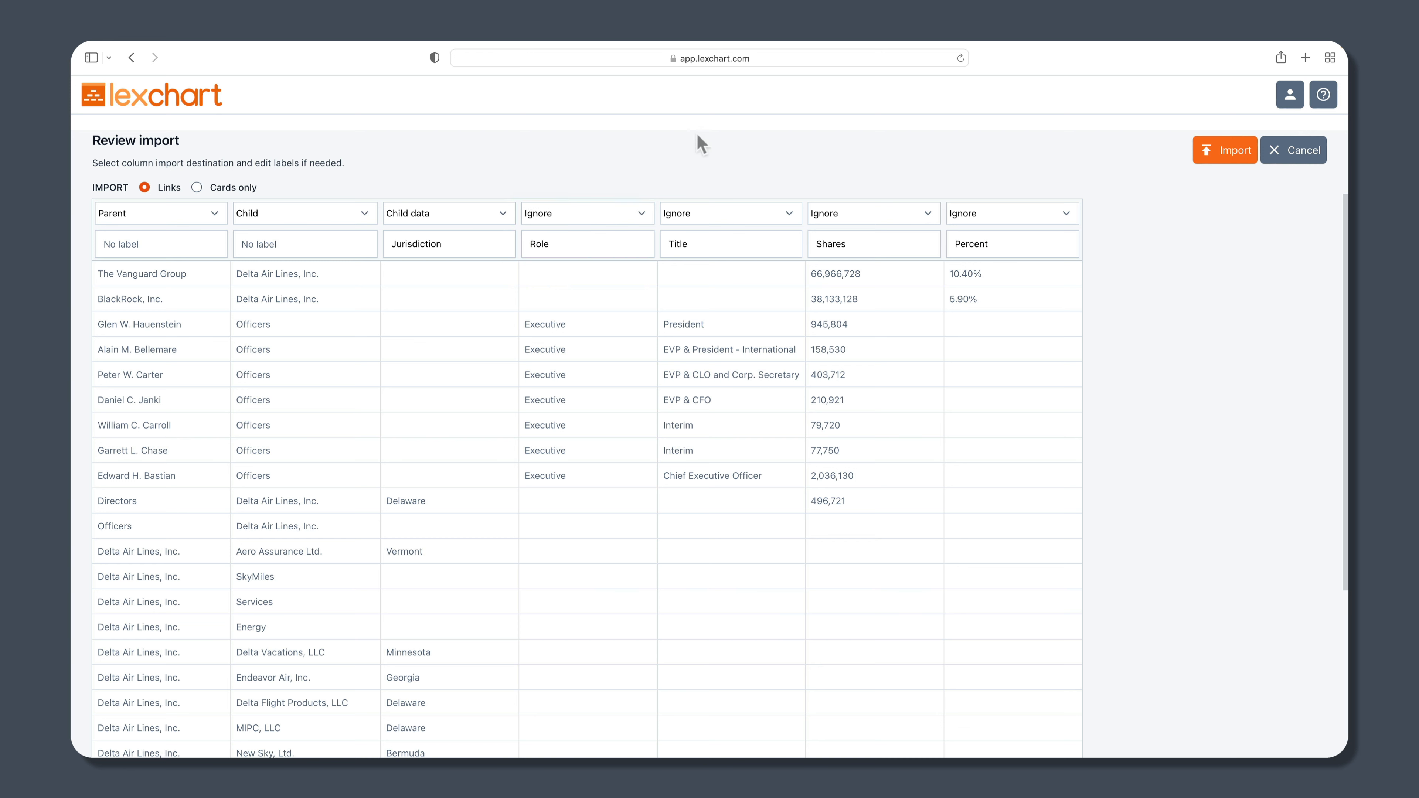
- Set the Title column's import destination to Parent data and that of the Shares and Percent columns to Link data
{"action": "left_click", "coordinate": [790, 215]}
{"action": "left_click", "coordinate": [732, 254]}
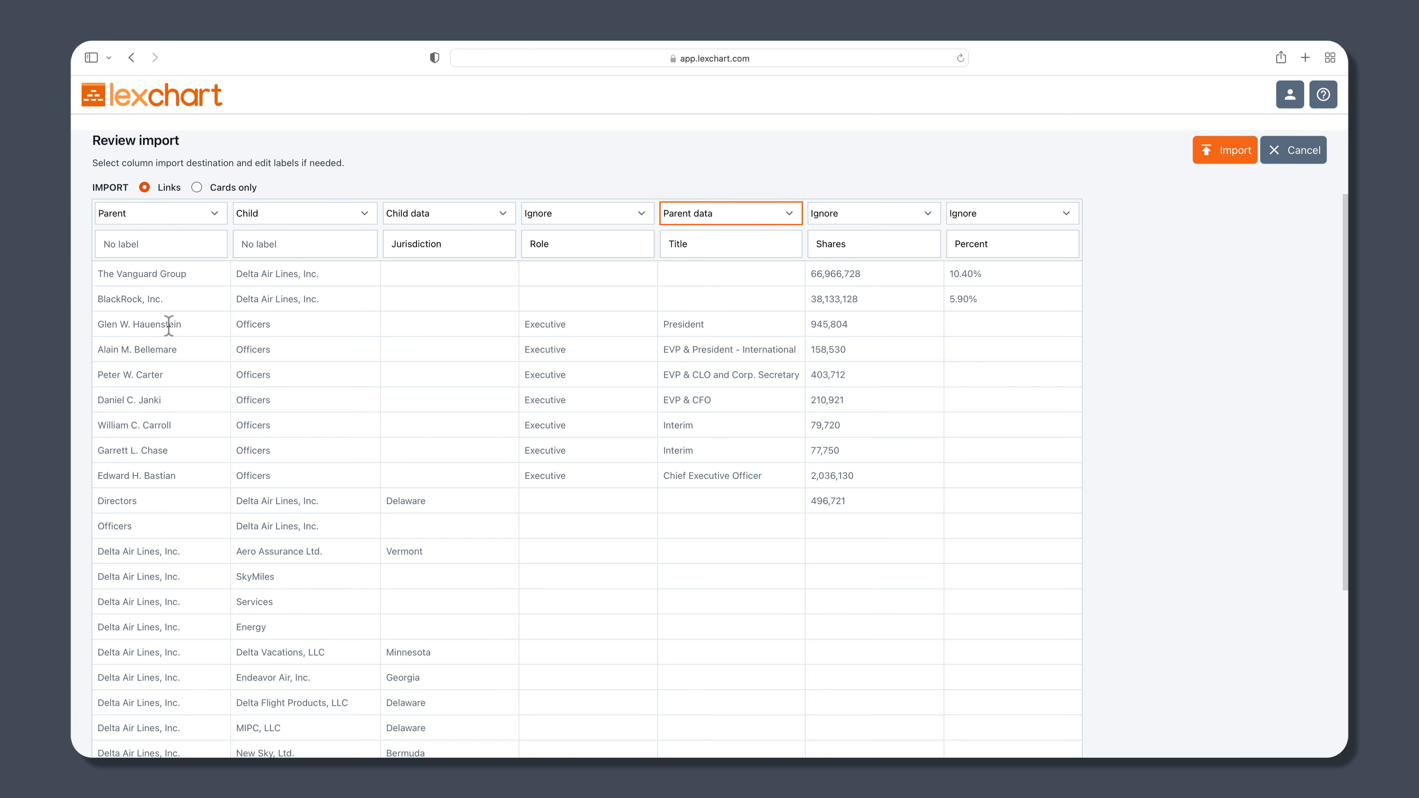
{"action": "left_click", "coordinate": [855, 220]}
{"action": "left_click", "coordinate": [854, 286]}
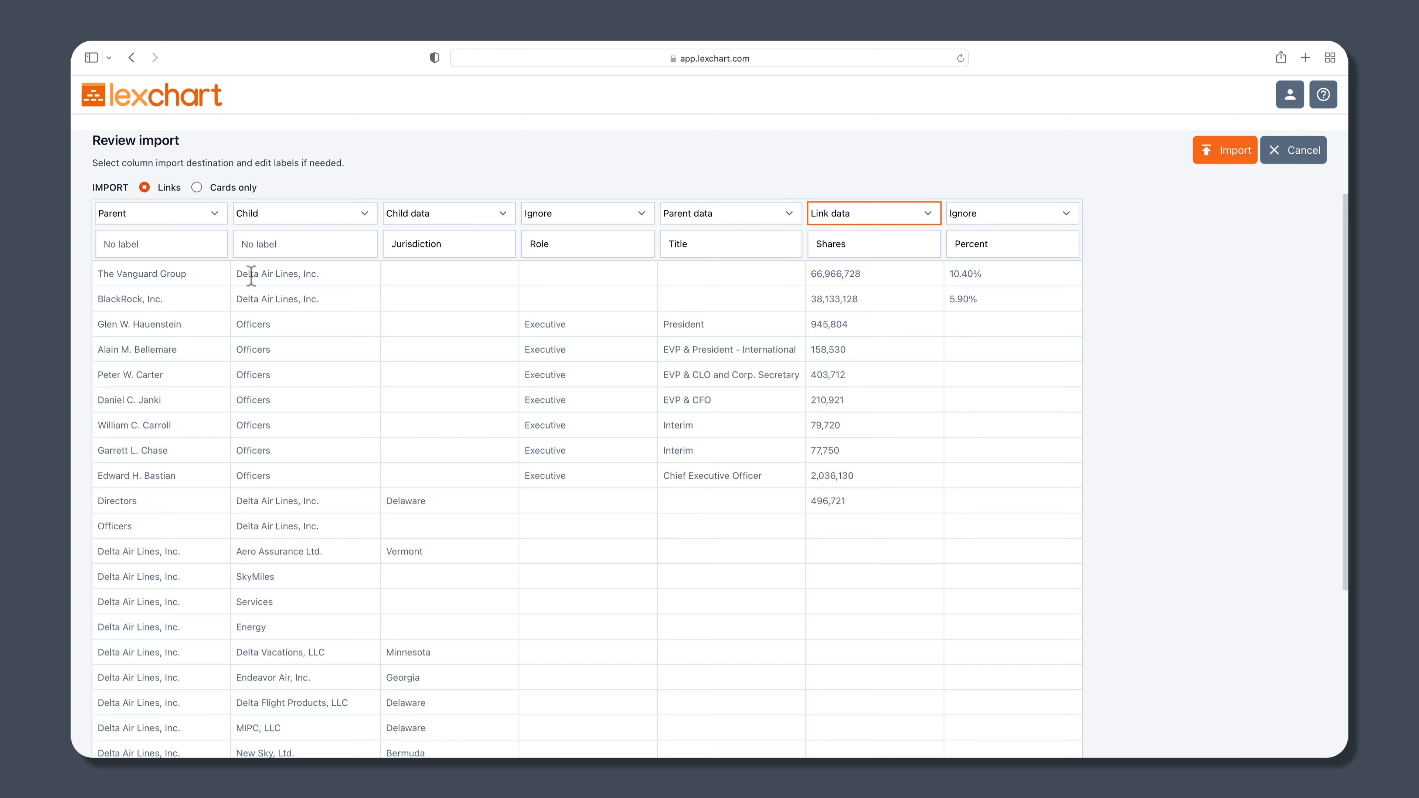
{"action": "left_click", "coordinate": [994, 217]}
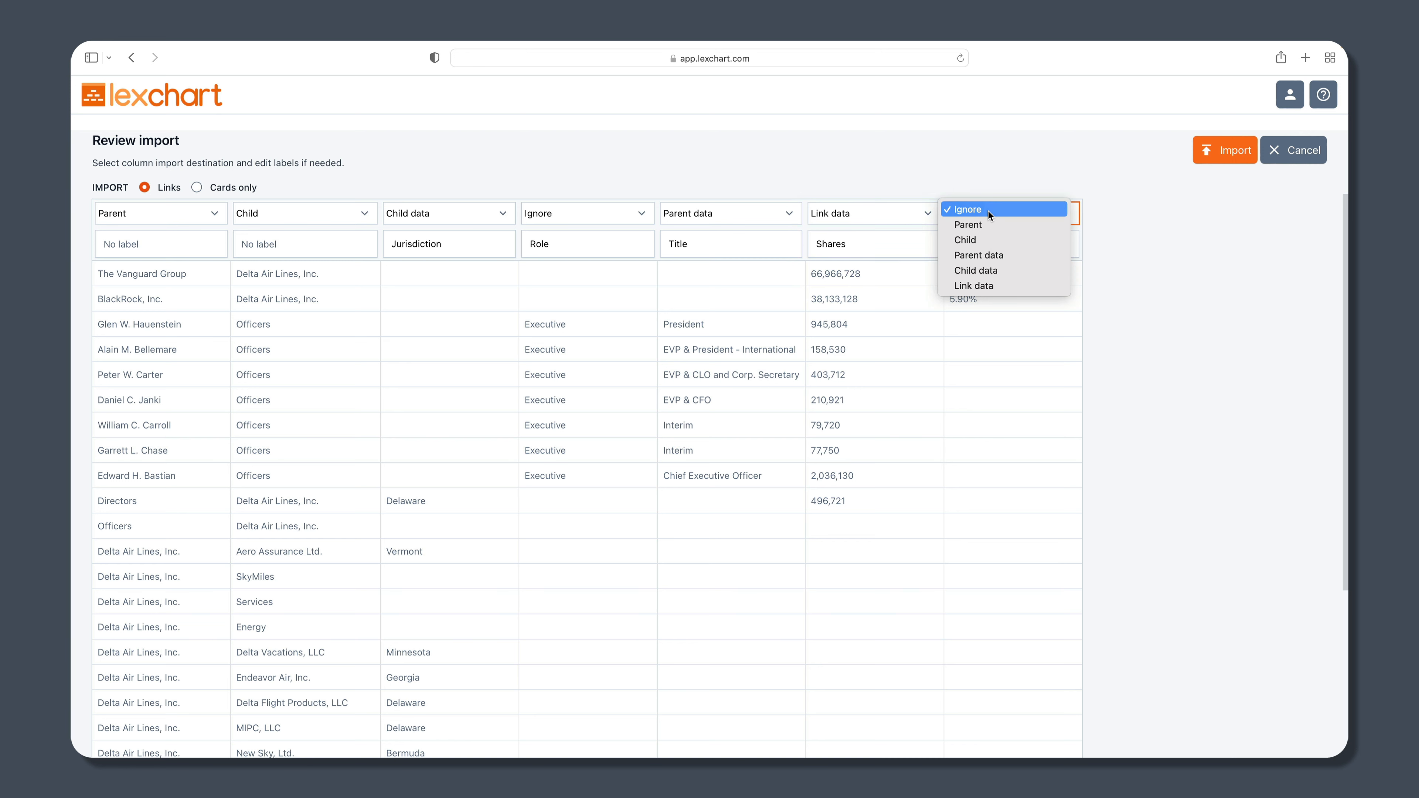
{"action": "left_click", "coordinate": [1003, 286]}
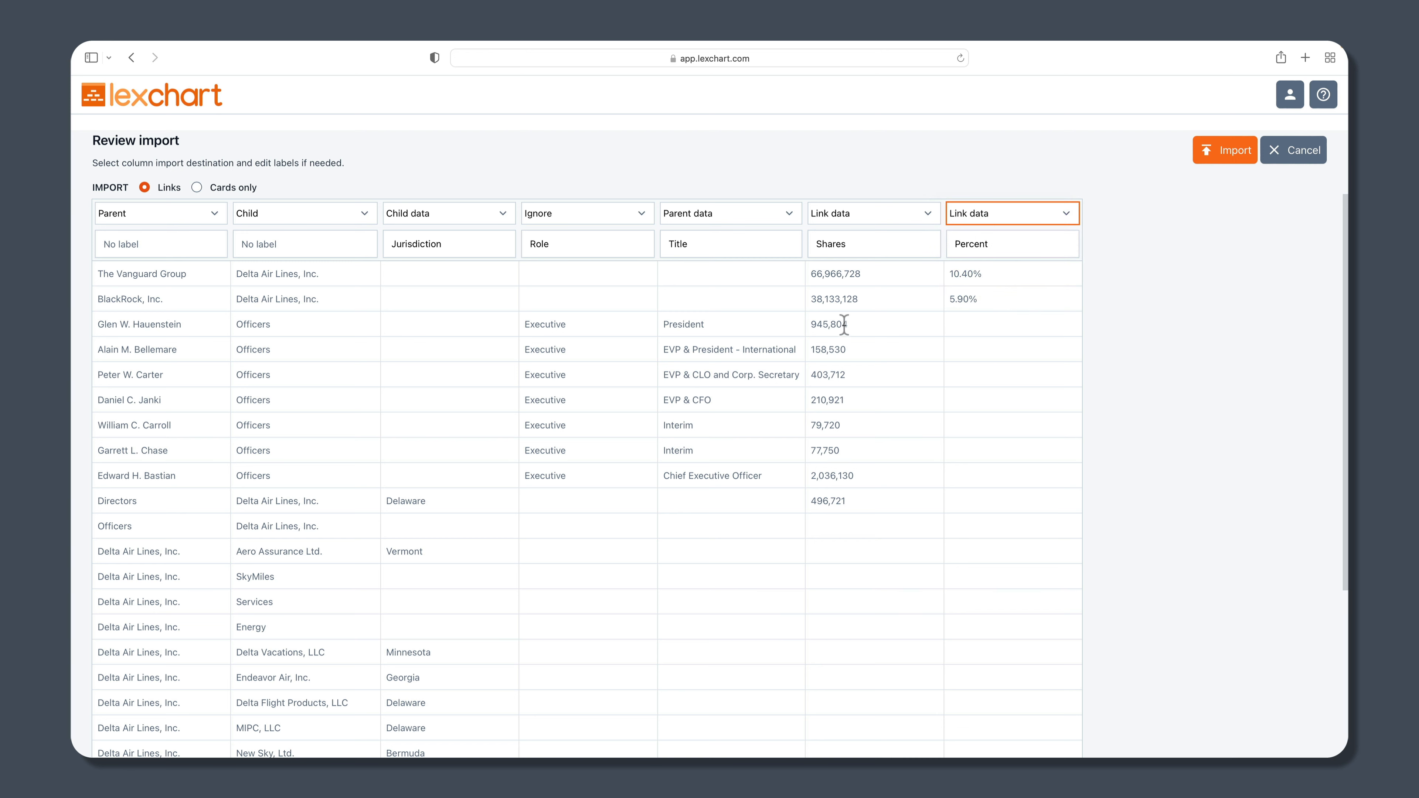
- Check the Shares entries and the remaining rows, and import the mapped data to generate the chart
{"action": "left_click_drag", "start_coordinate": [851, 325], "coordinate": [815, 323]}
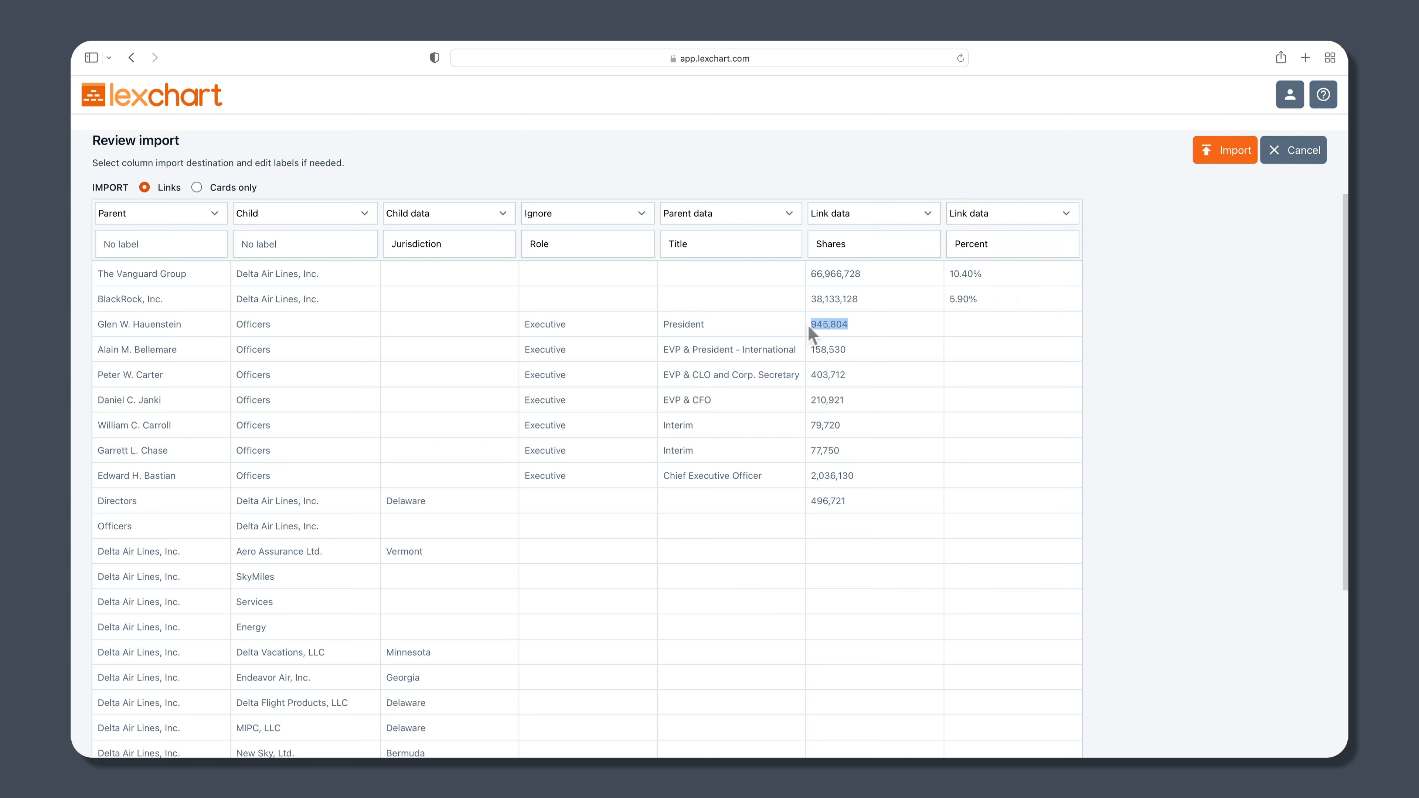
{"action": "left_click", "coordinate": [810, 328]}
{"action": "scroll", "coordinate": [991, 514], "scroll_direction": "down", "scroll_amount": 5}
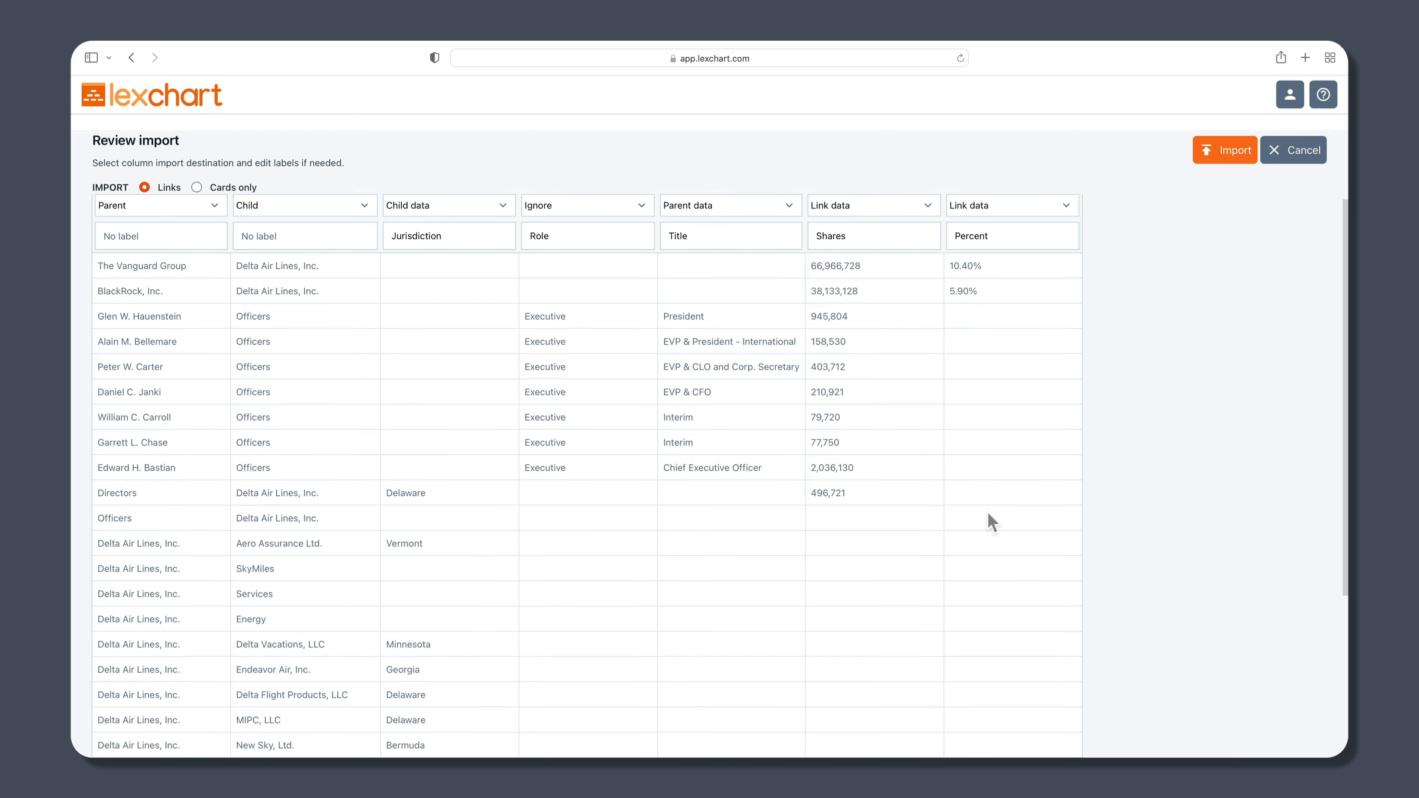
{"action": "scroll", "coordinate": [991, 515], "scroll_direction": "up", "scroll_amount": 5}
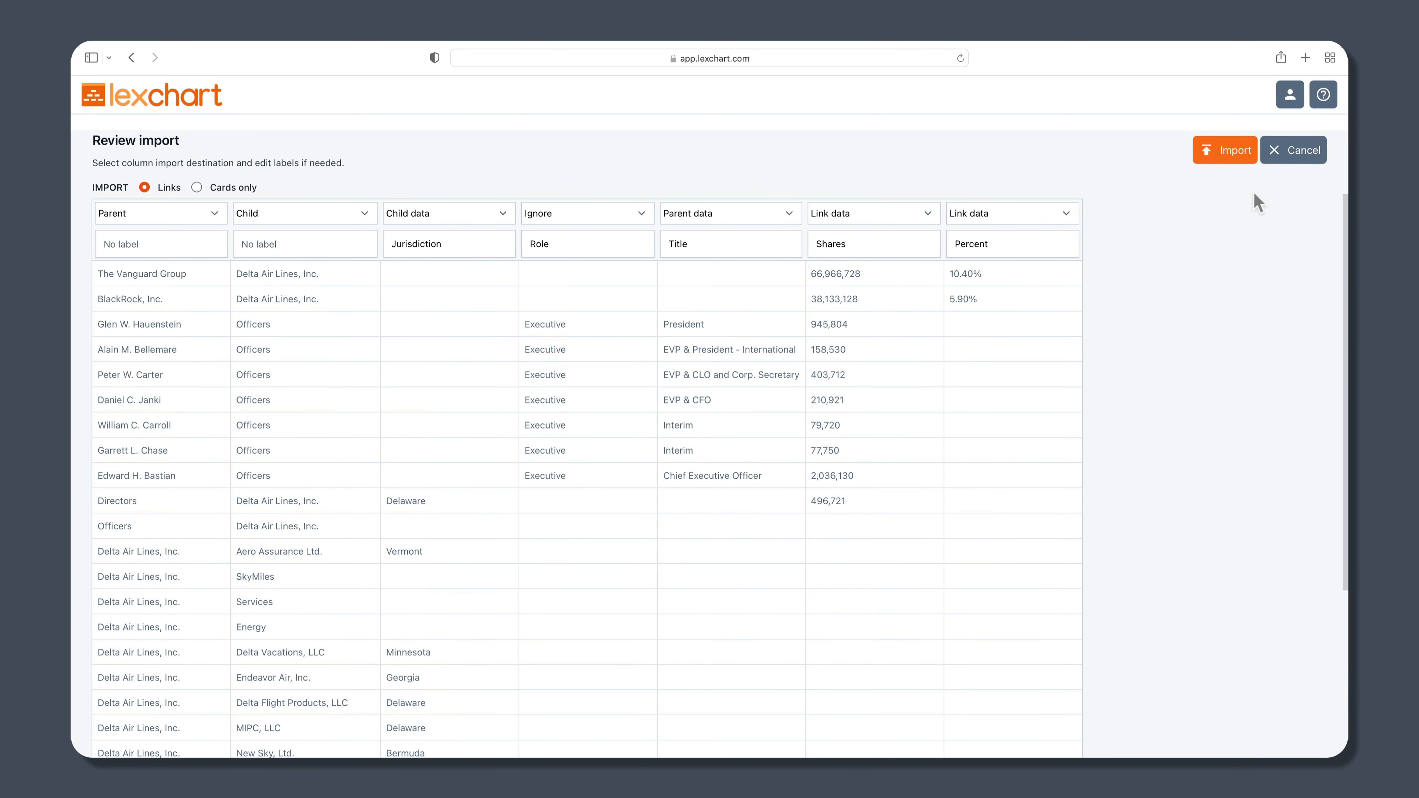
{"action": "left_click", "coordinate": [1222, 160]}
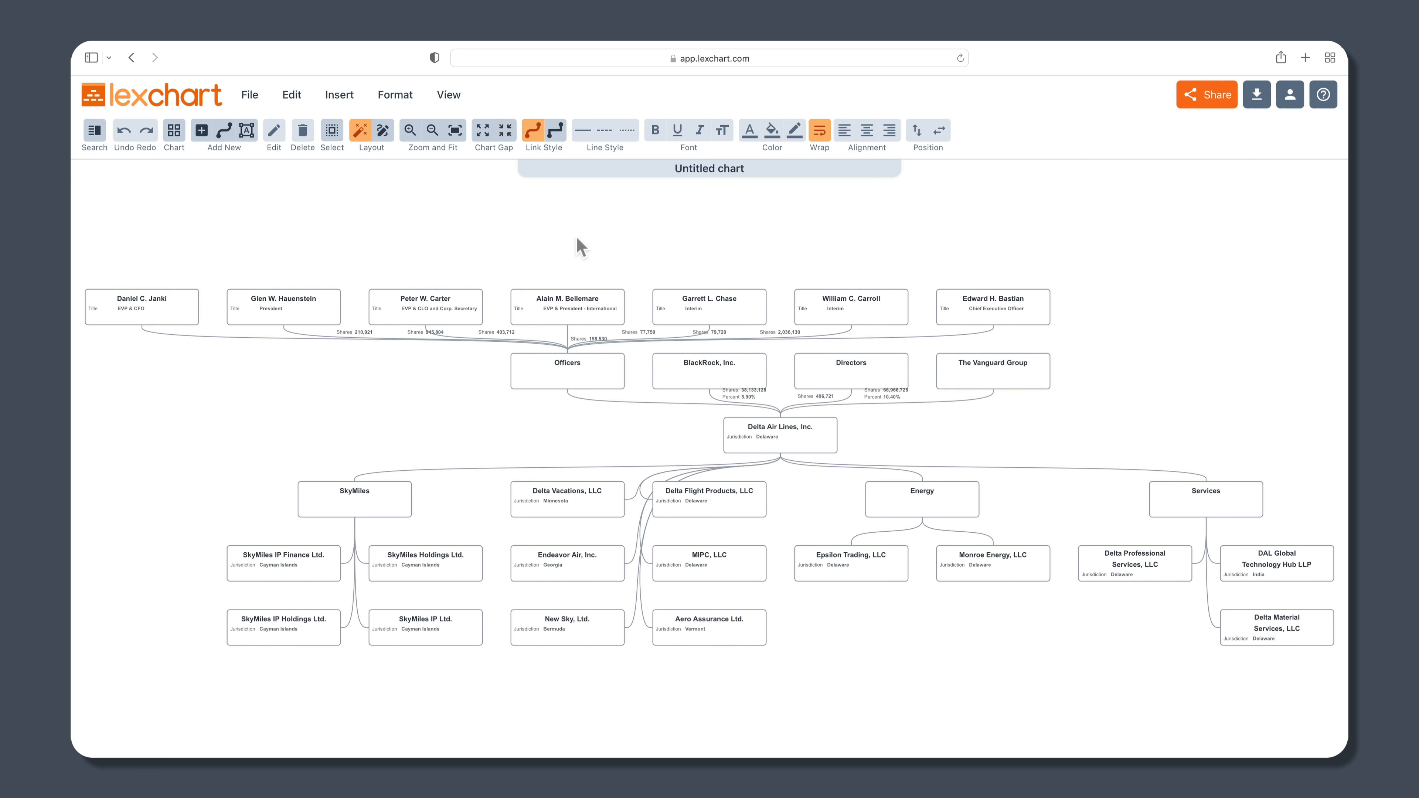
- Change the chart's link style to right-angled lines and turn off text wrapping in the cards
{"action": "left_click", "coordinate": [557, 133]}
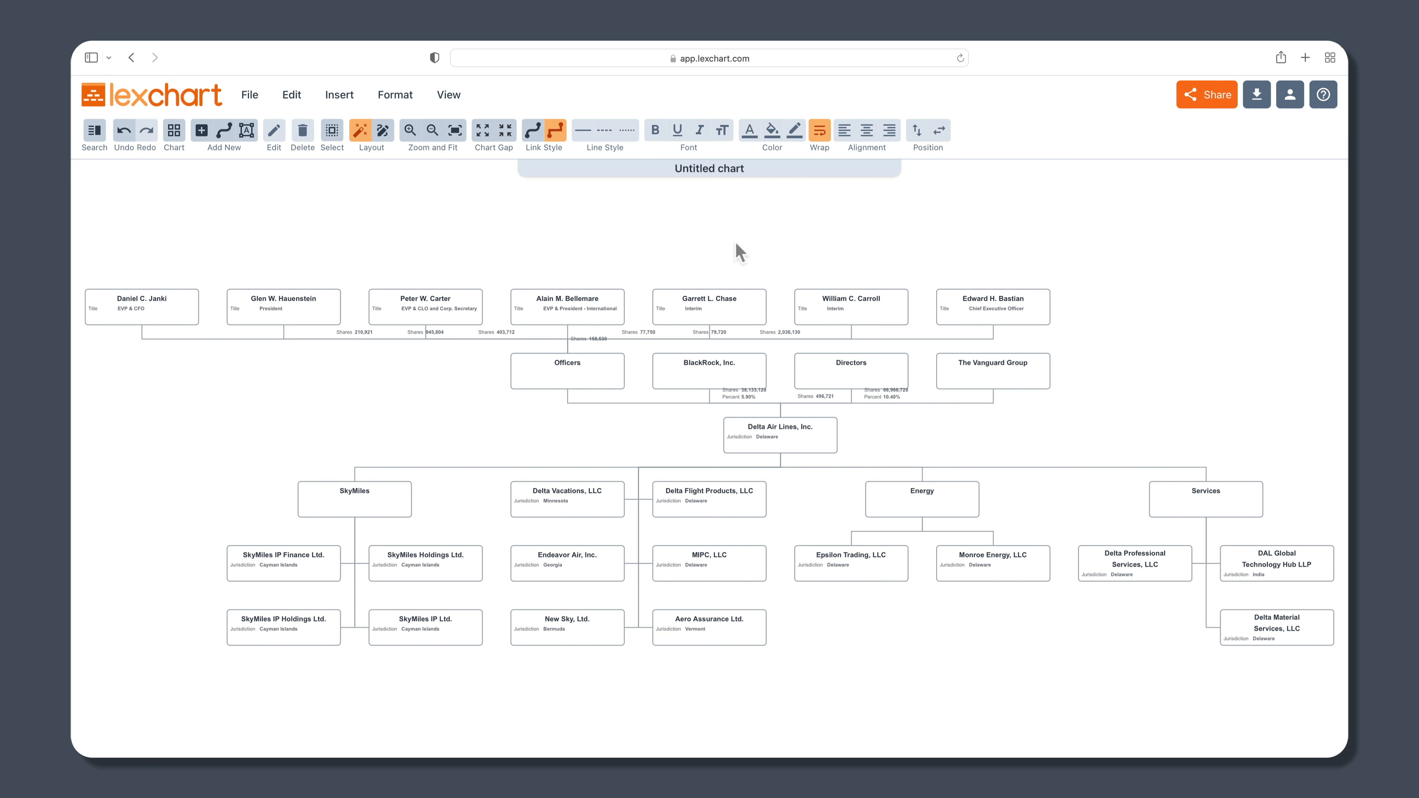
{"action": "left_click", "coordinate": [818, 133]}
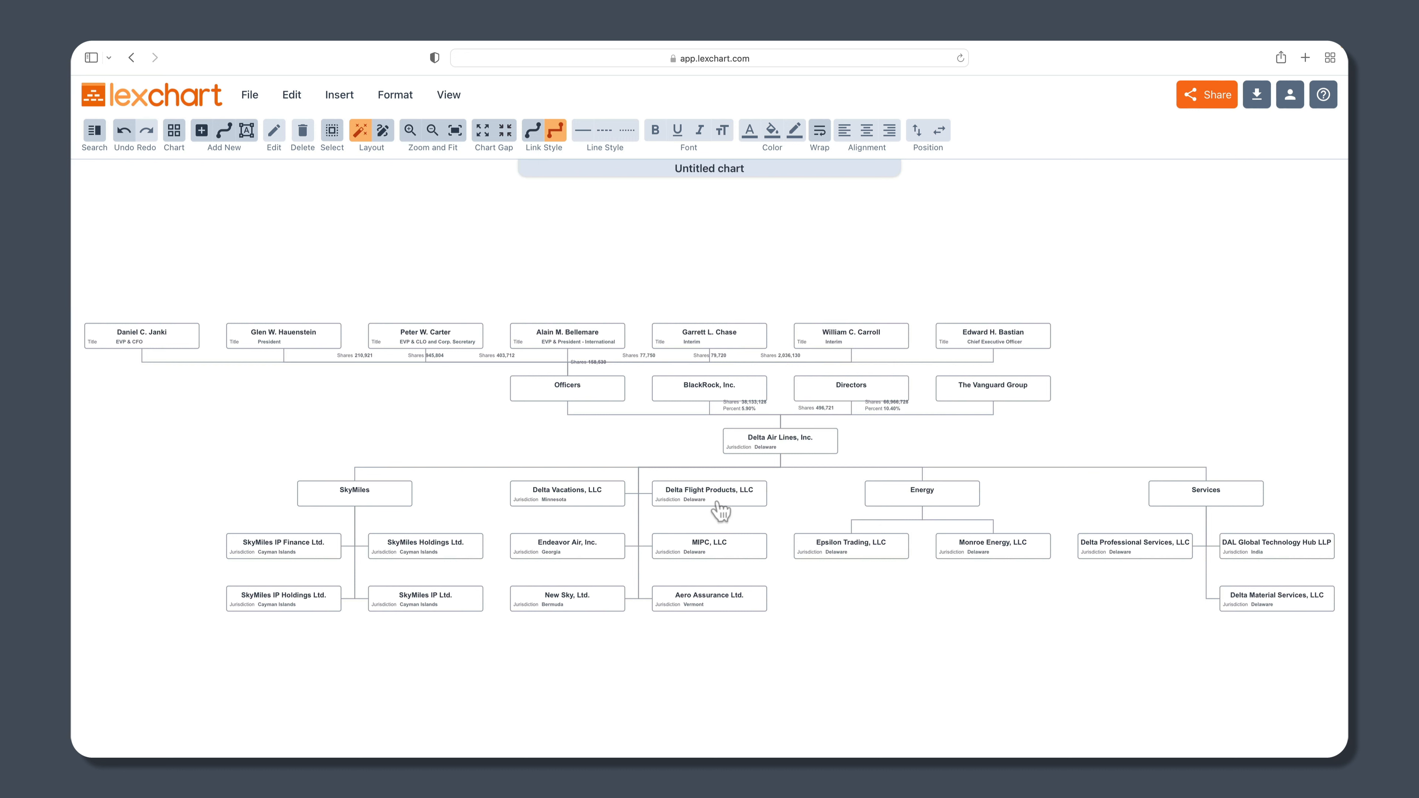
- Widen the chart gap by two increments and reduce it by one to adjust the spacing between cards
{"action": "left_click", "coordinate": [485, 136]}
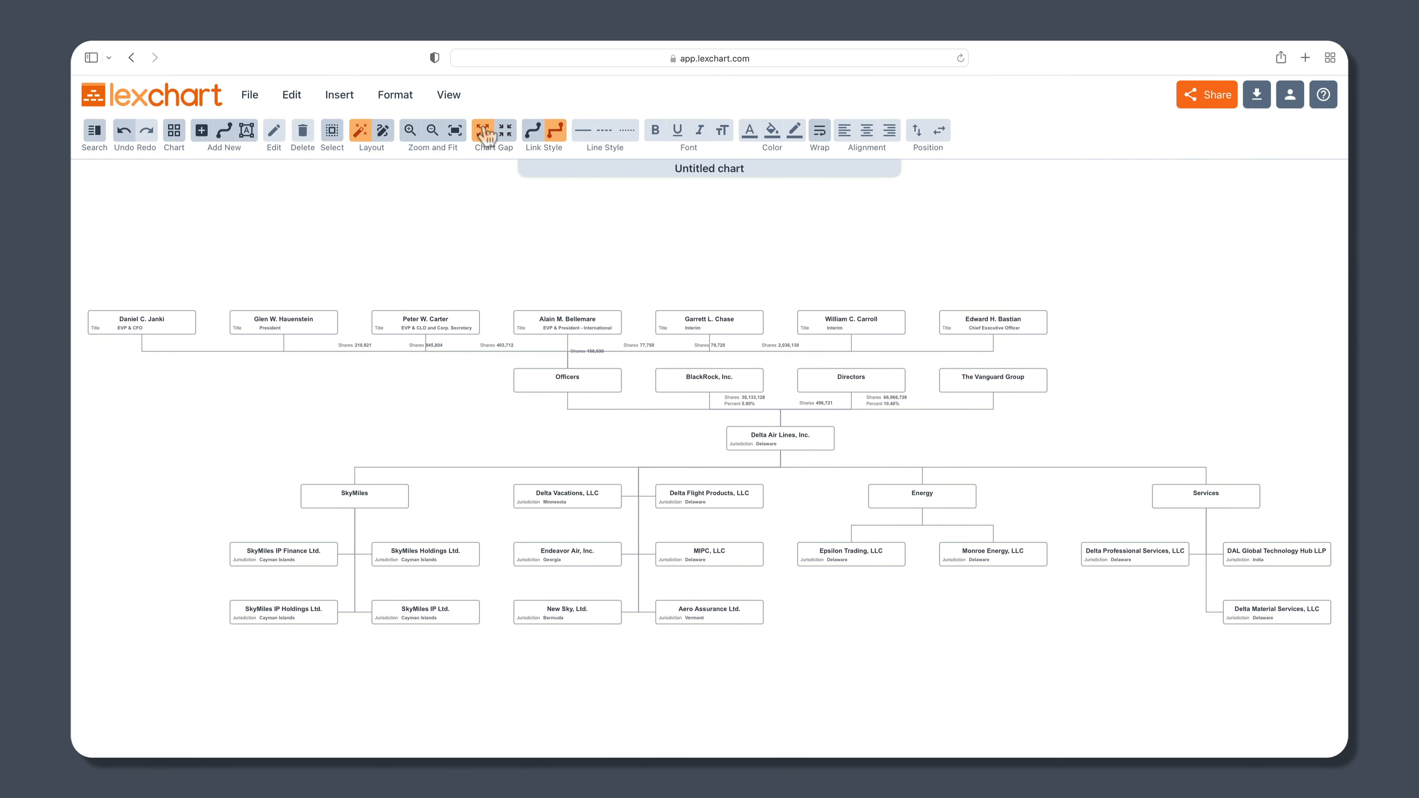
{"action": "left_click", "coordinate": [485, 135]}
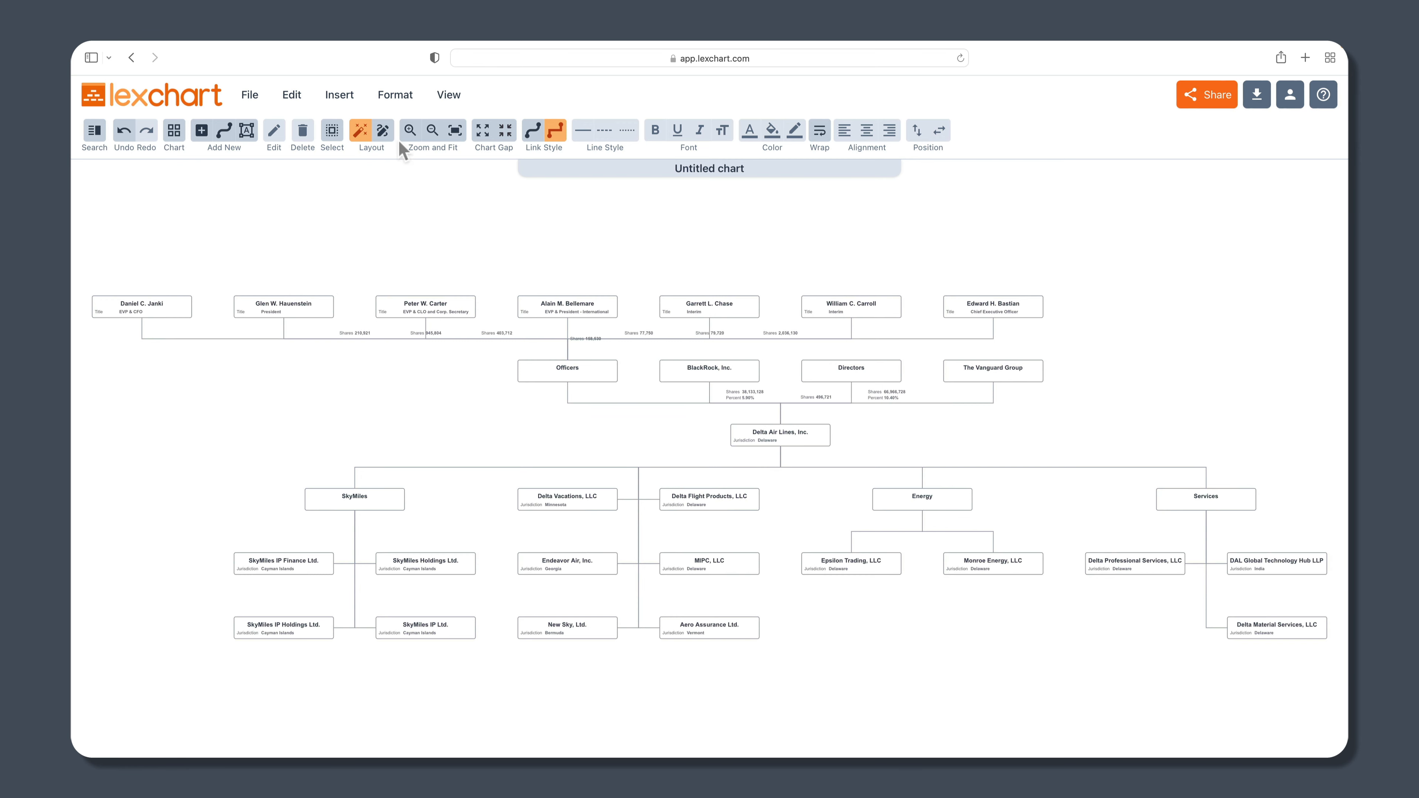
{"action": "left_click", "coordinate": [511, 133]}
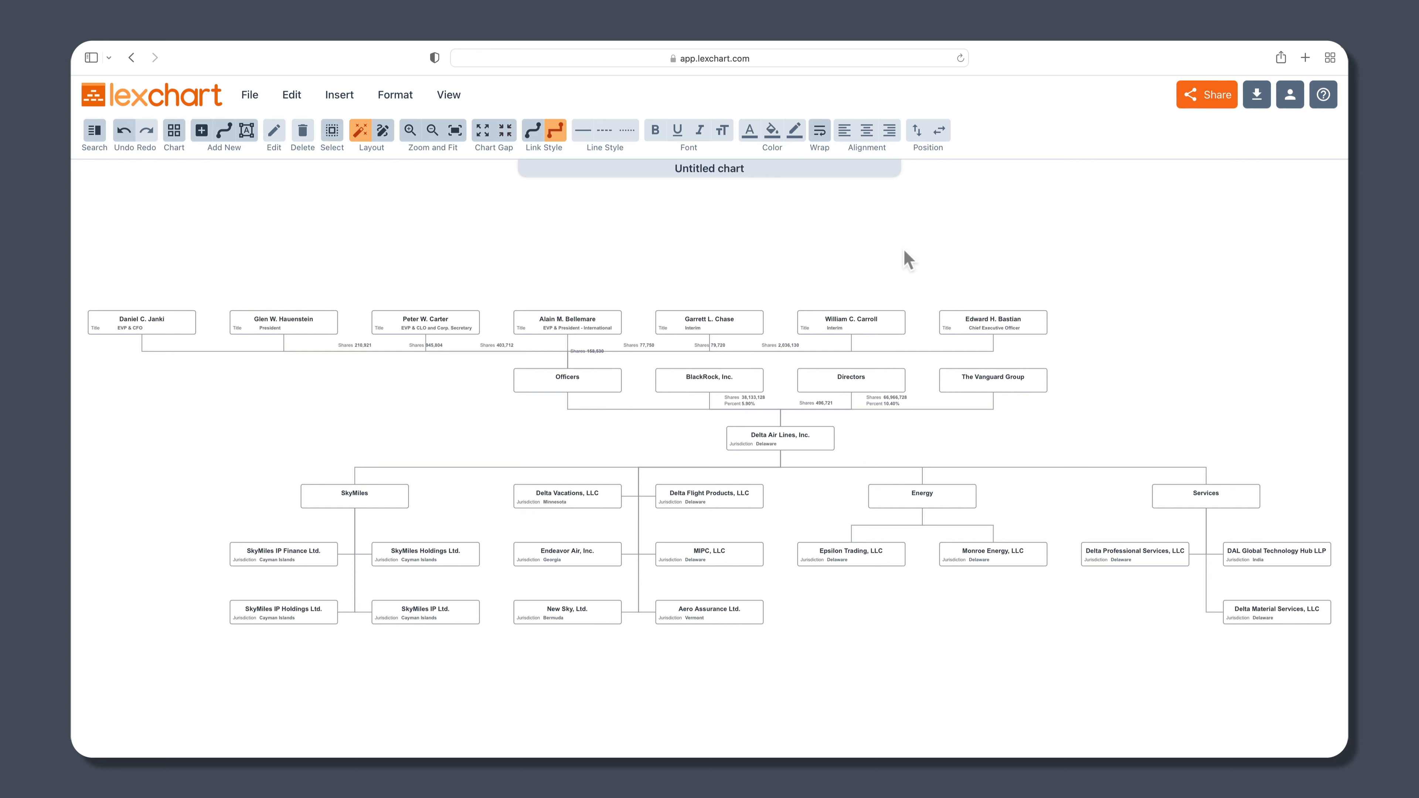
- Examine the Energy, SkyMiles and Services grouping cards beneath Delta Air Lines, Inc
{"action": "left_click", "coordinate": [900, 503]}
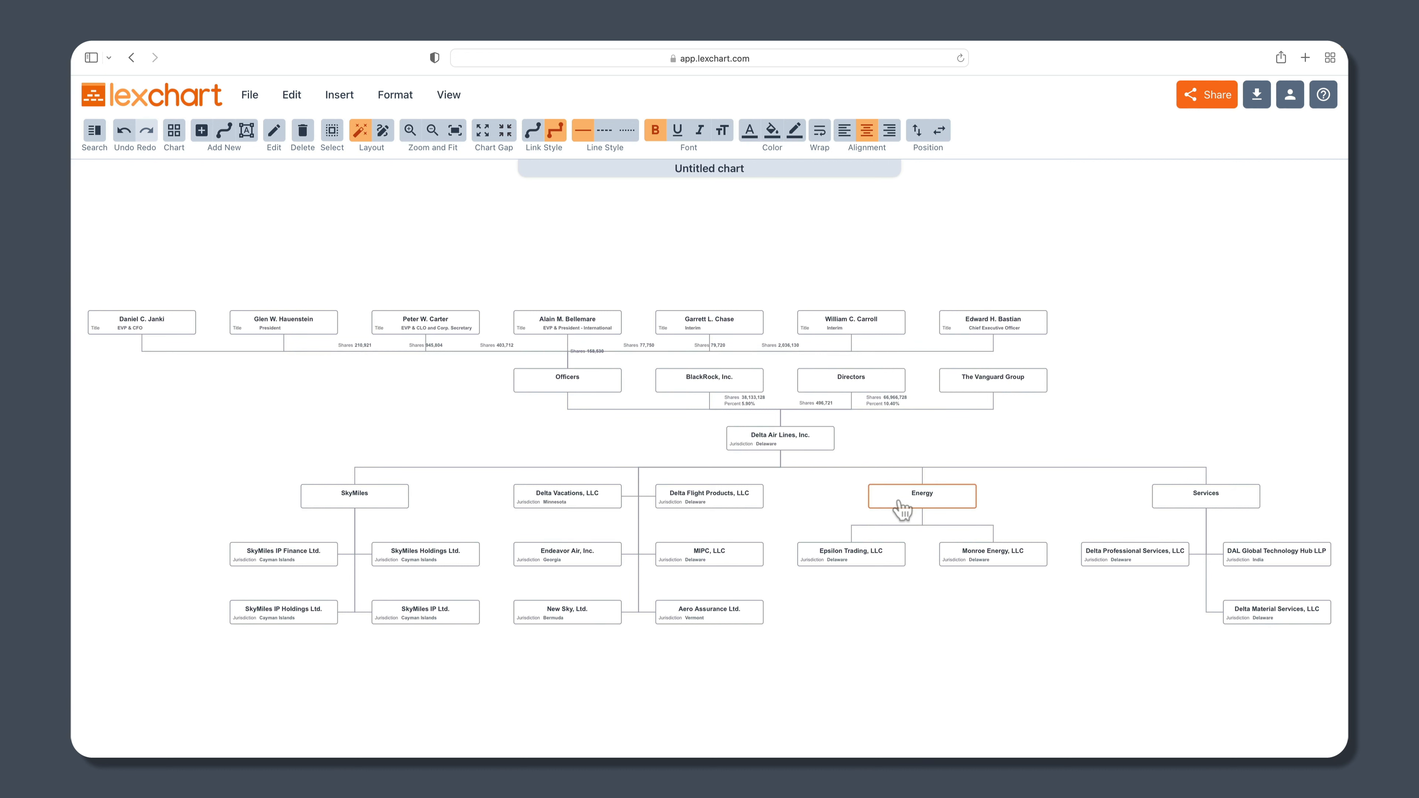
{"action": "left_click", "coordinate": [331, 501]}
{"action": "left_click", "coordinate": [958, 493]}
{"action": "left_click", "coordinate": [1193, 485]}
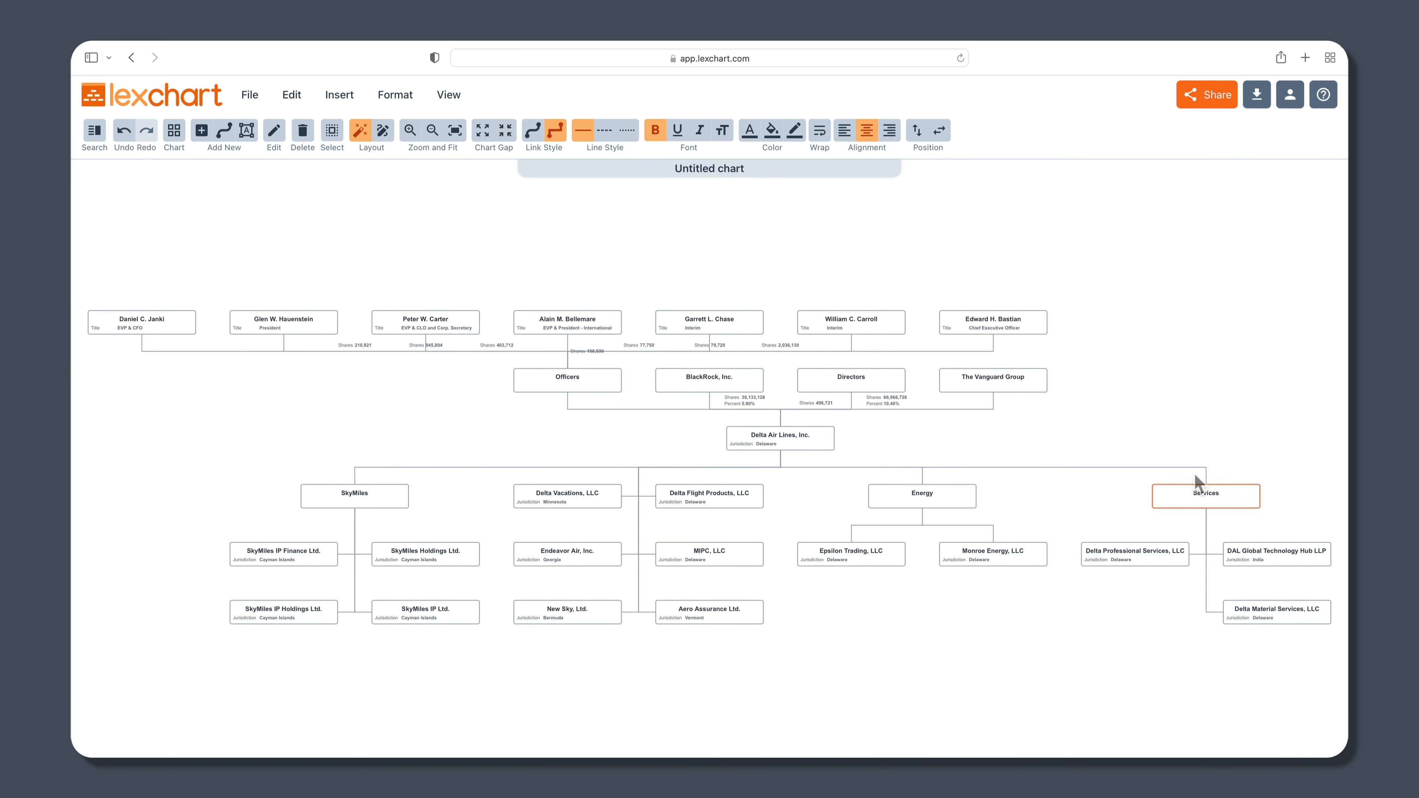
{"action": "left_click", "coordinate": [1171, 402]}
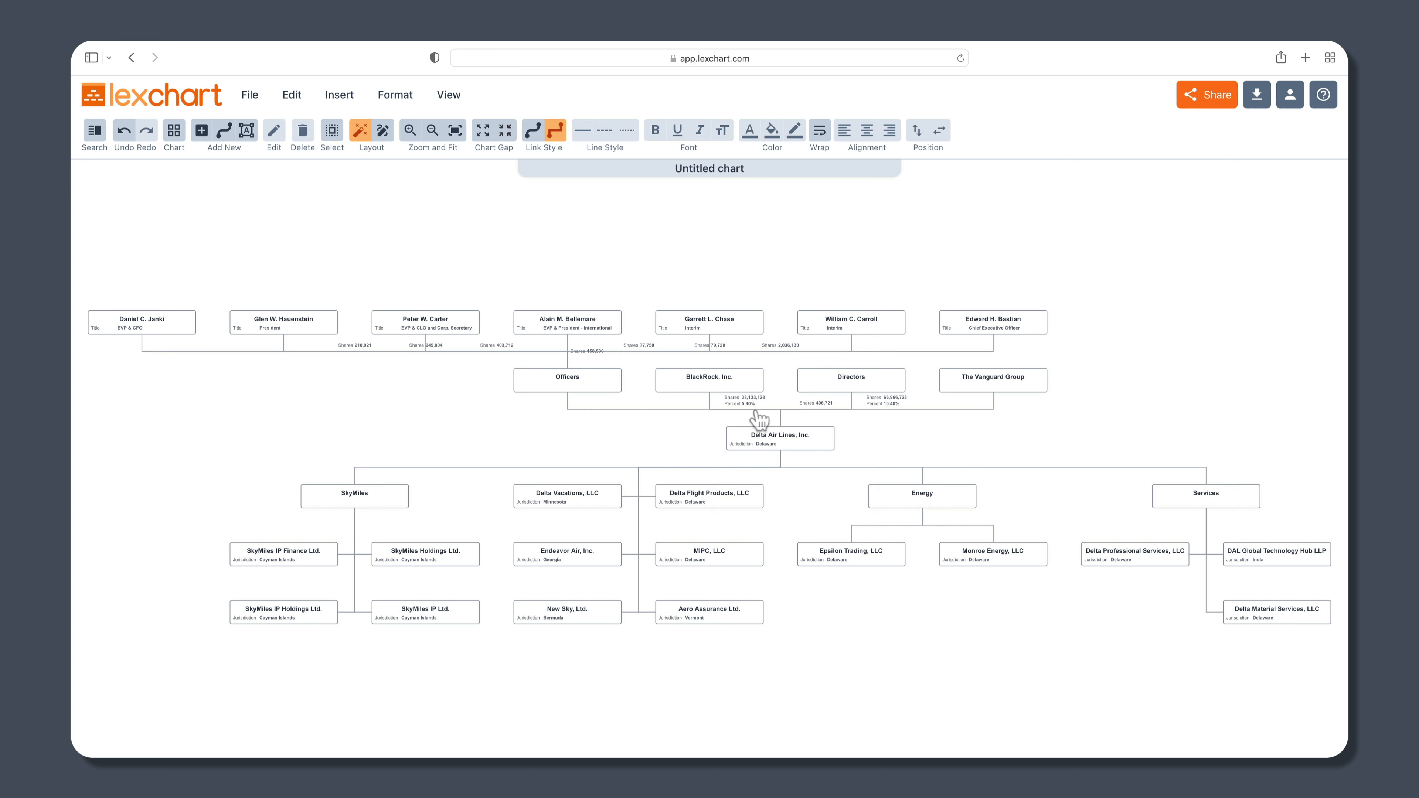
- Examine the BlackRock, Inc. card and the Shares and Percent label on its link to Delta Air Lines, Inc
{"action": "left_click", "coordinate": [705, 384]}
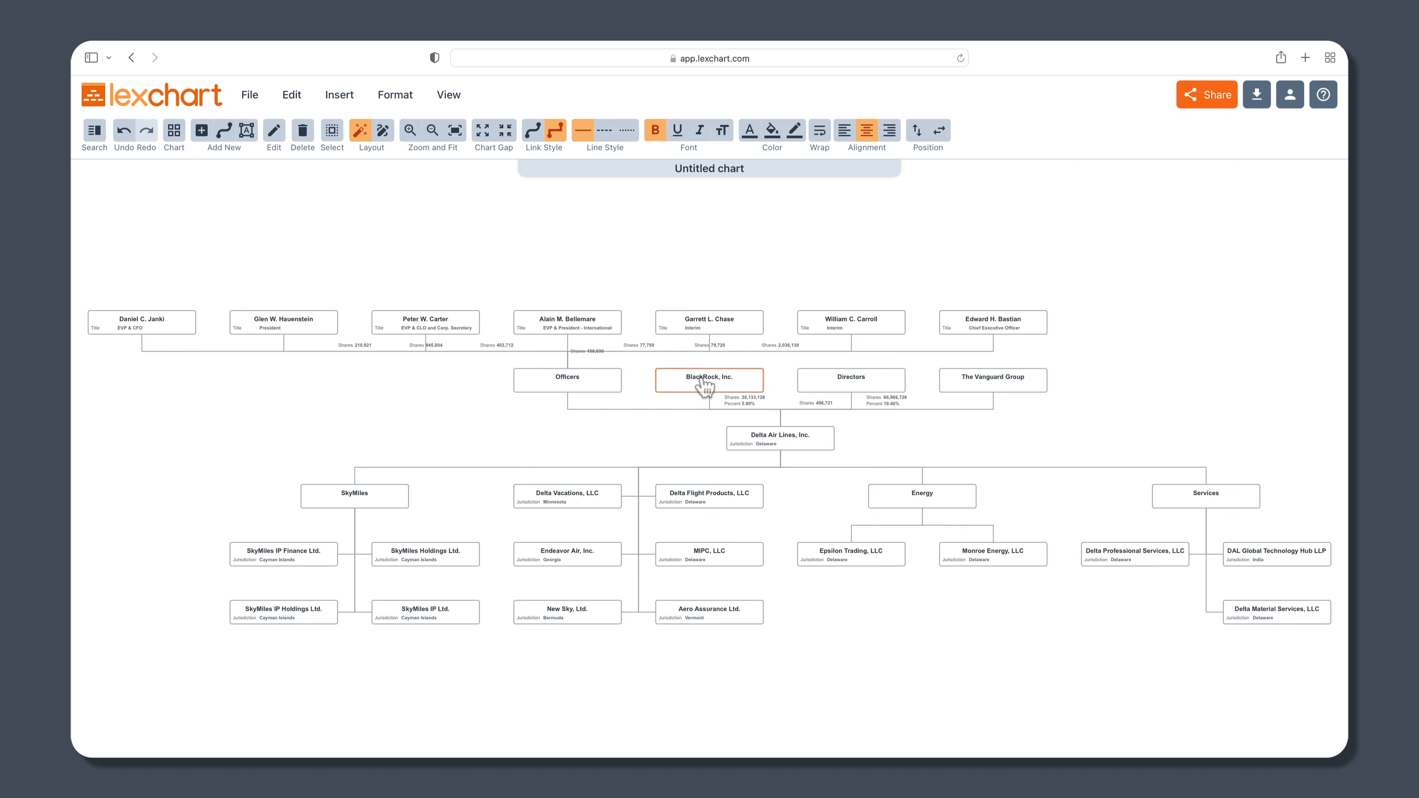
{"action": "left_click", "coordinate": [745, 403]}
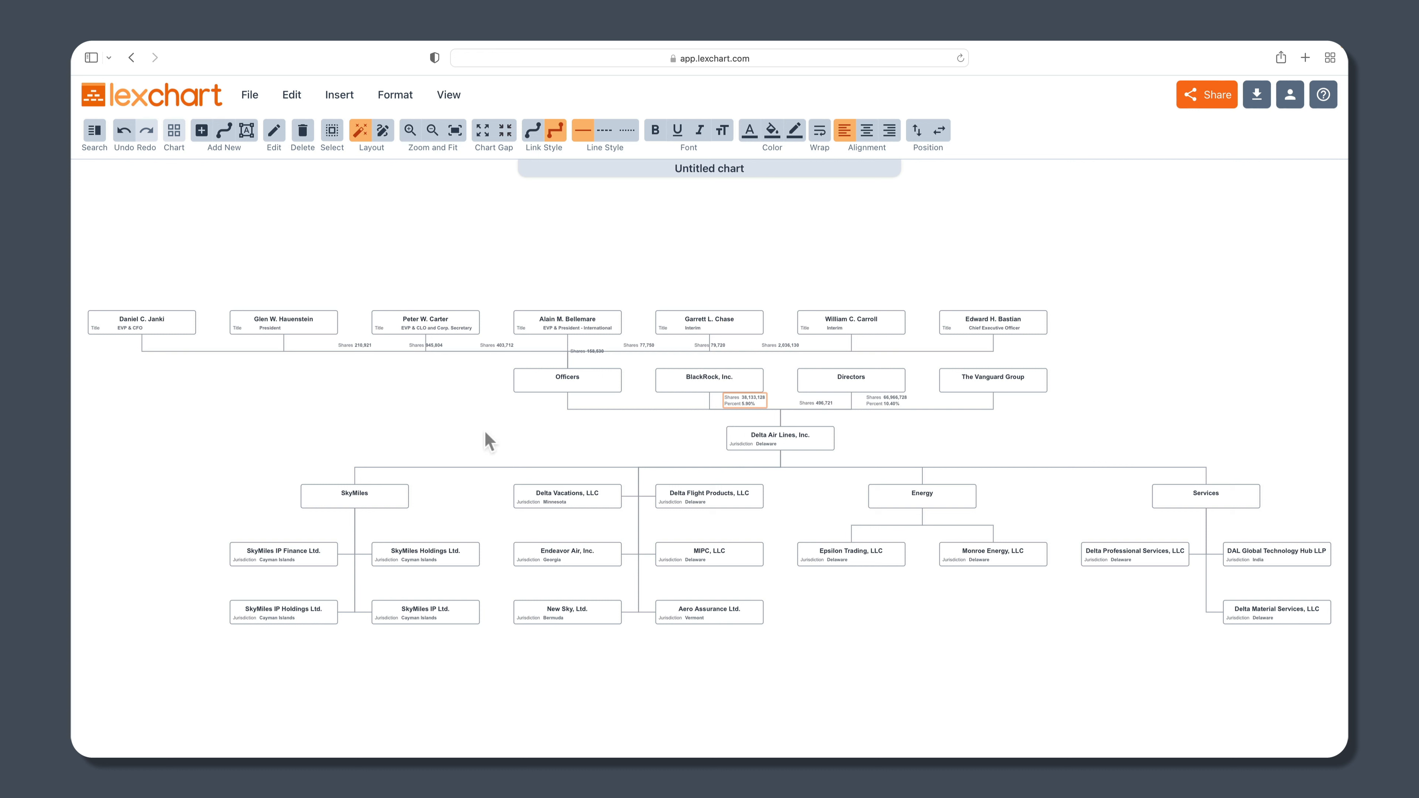
{"action": "left_click", "coordinate": [496, 431]}
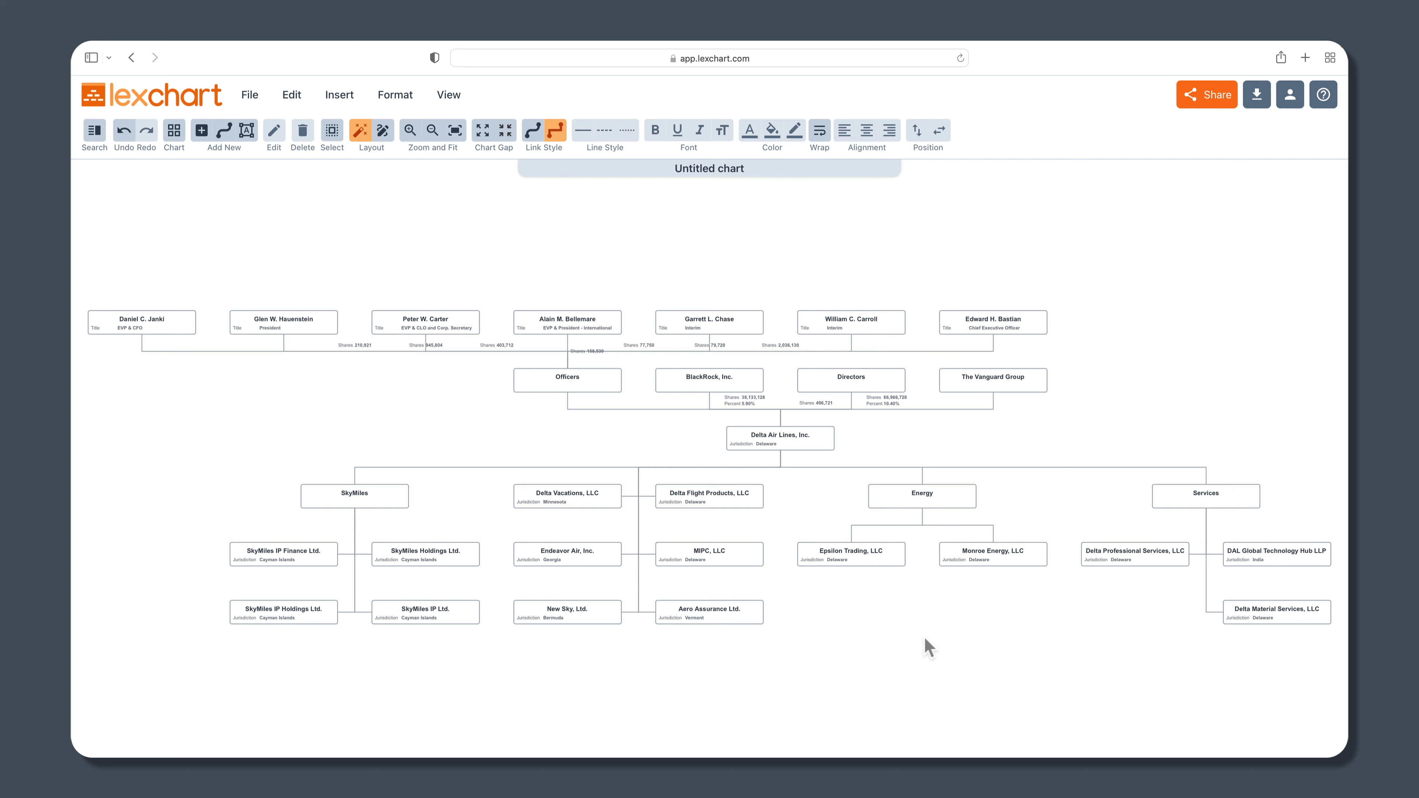